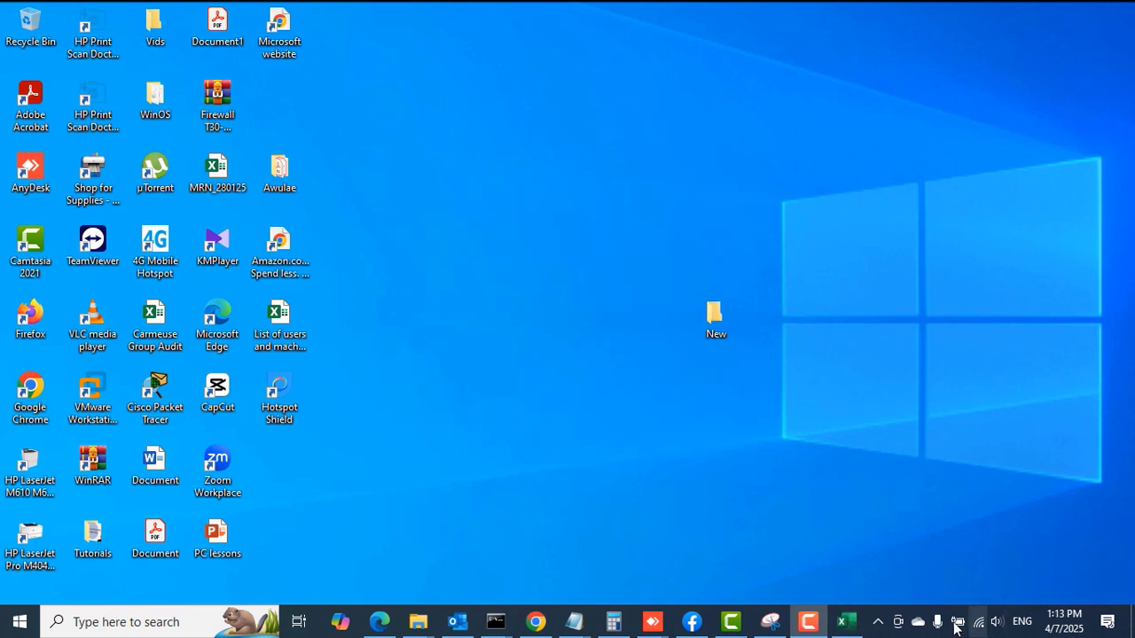
- Switch to the Excel workbook Book1 from the taskbar
{"action": "left_click", "coordinate": [847, 625]}
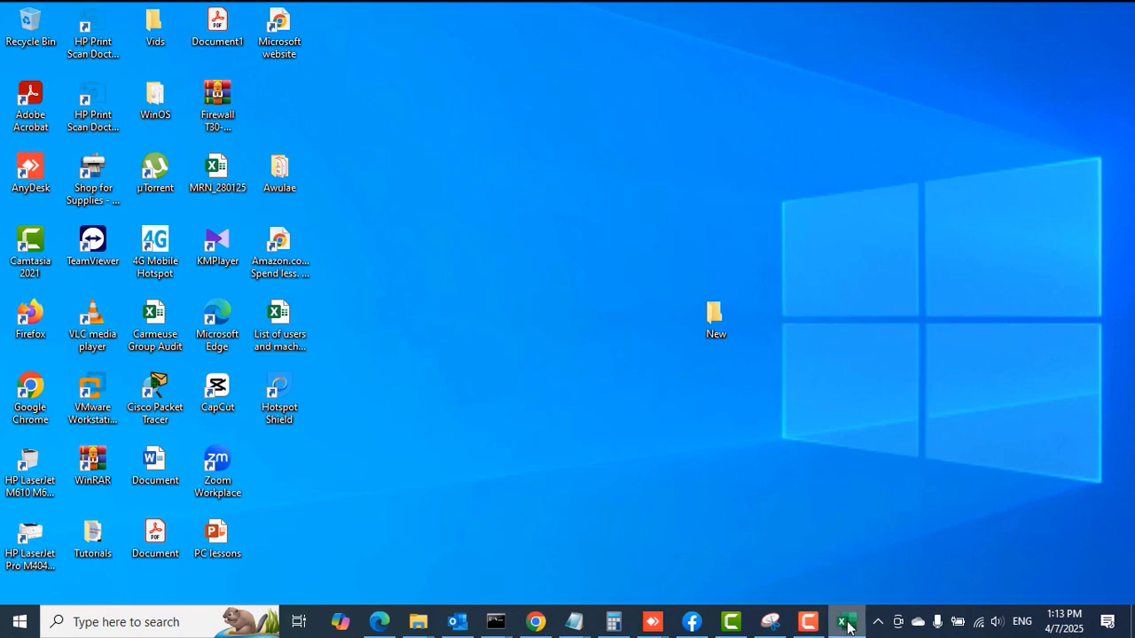
- Select the values 50–210 in column G, then choose empty cell K11 and show the Insert ribbon
{"action": "left_click_drag", "start_coordinate": [361, 297], "coordinate": [362, 456]}
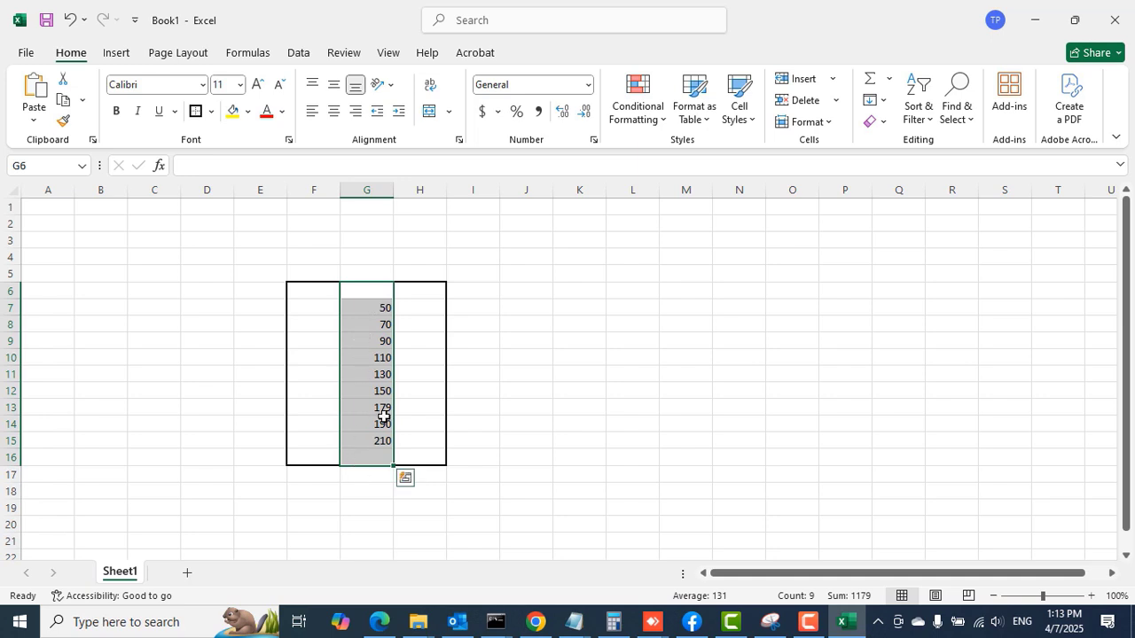
{"action": "left_click", "coordinate": [580, 378]}
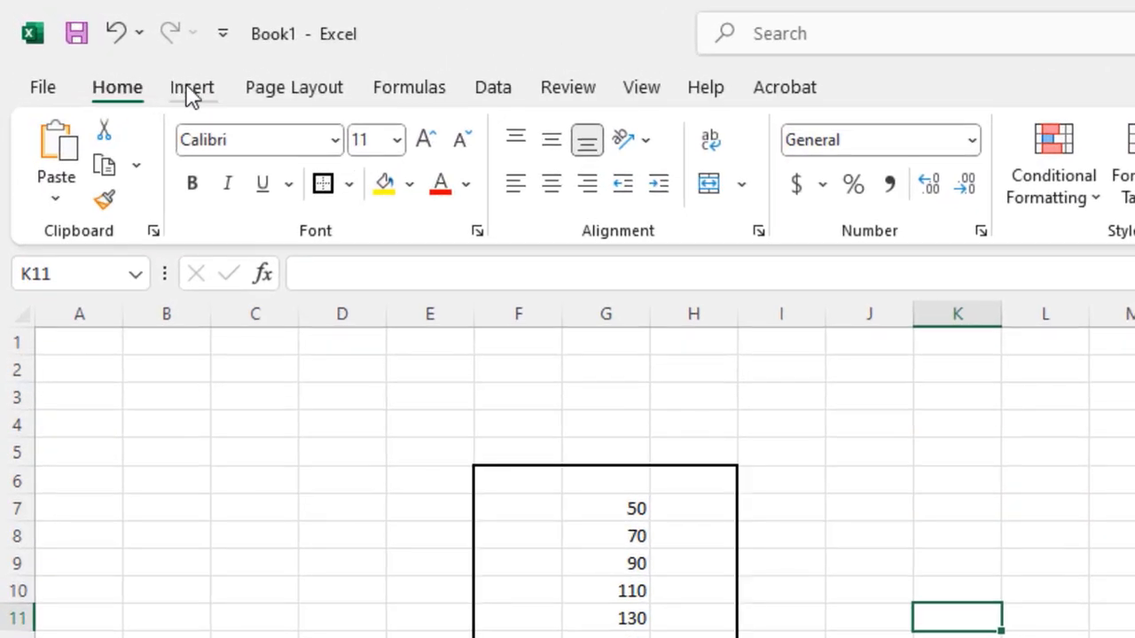
{"action": "left_click", "coordinate": [117, 54]}
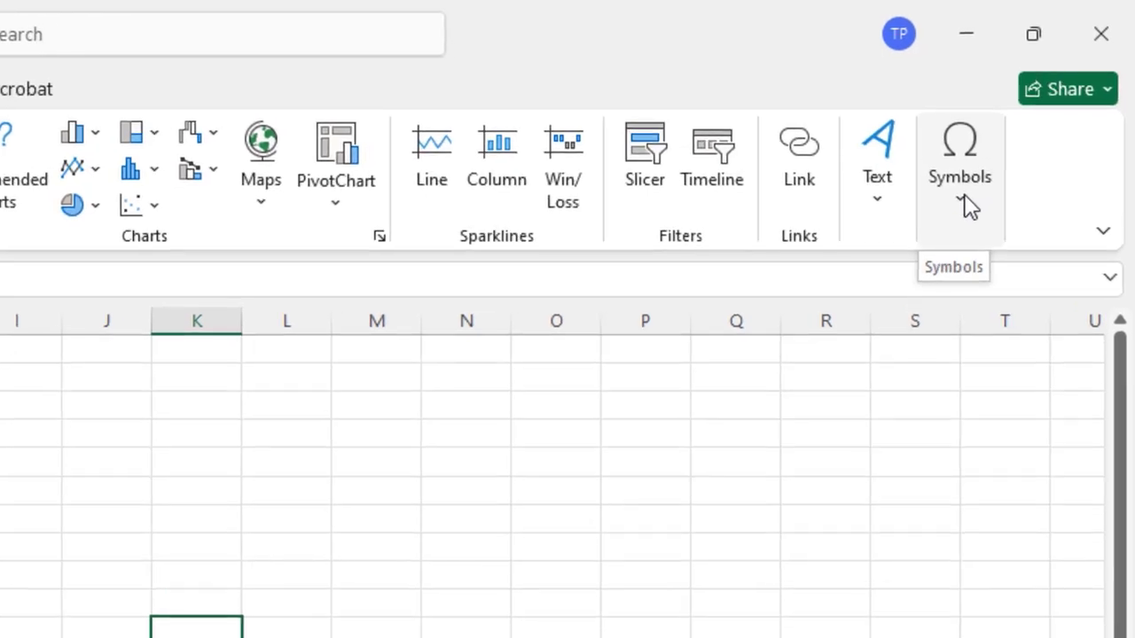
- Open the Symbol dialog and set its subset to Currency Symbols
{"action": "left_click", "coordinate": [963, 195]}
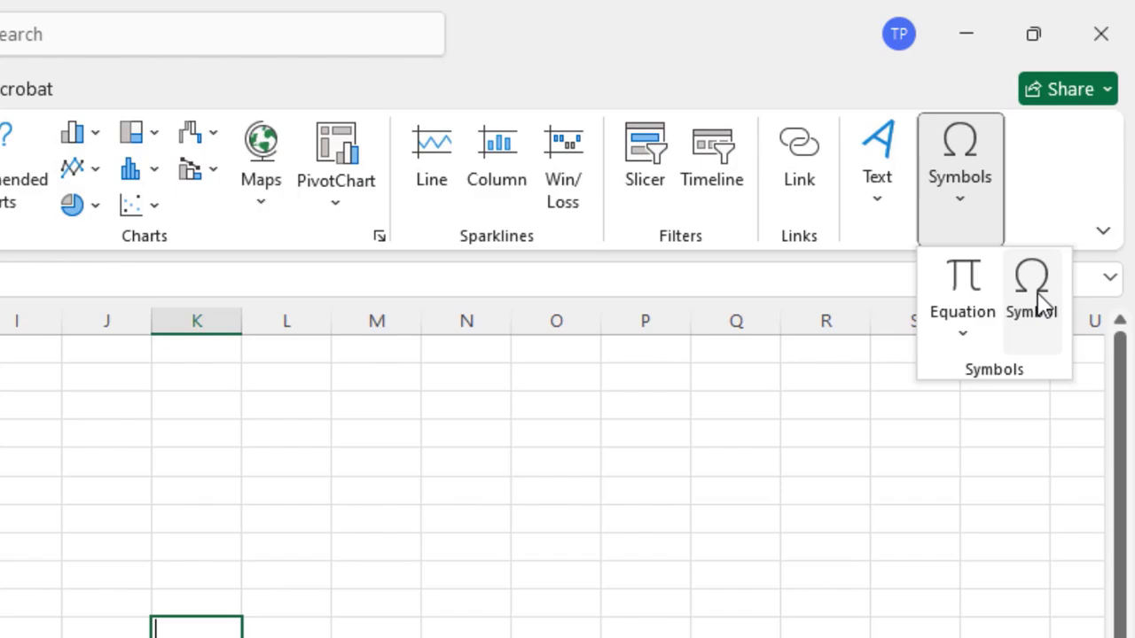
{"action": "left_click", "coordinate": [1041, 304]}
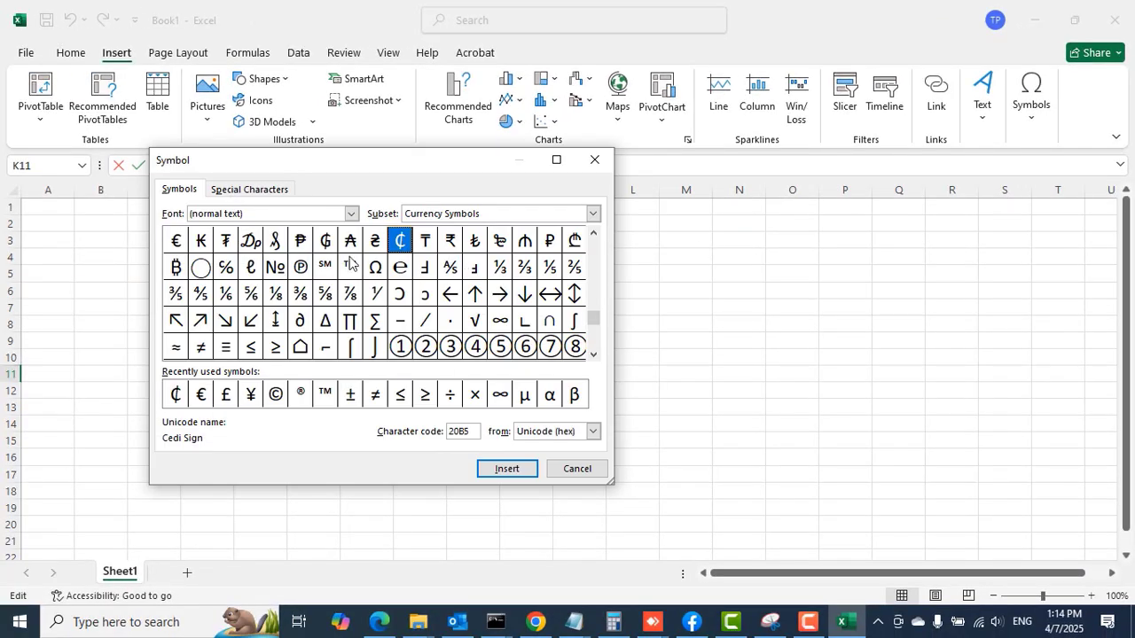
{"action": "left_click_drag", "start_coordinate": [360, 160], "coordinate": [381, 172]}
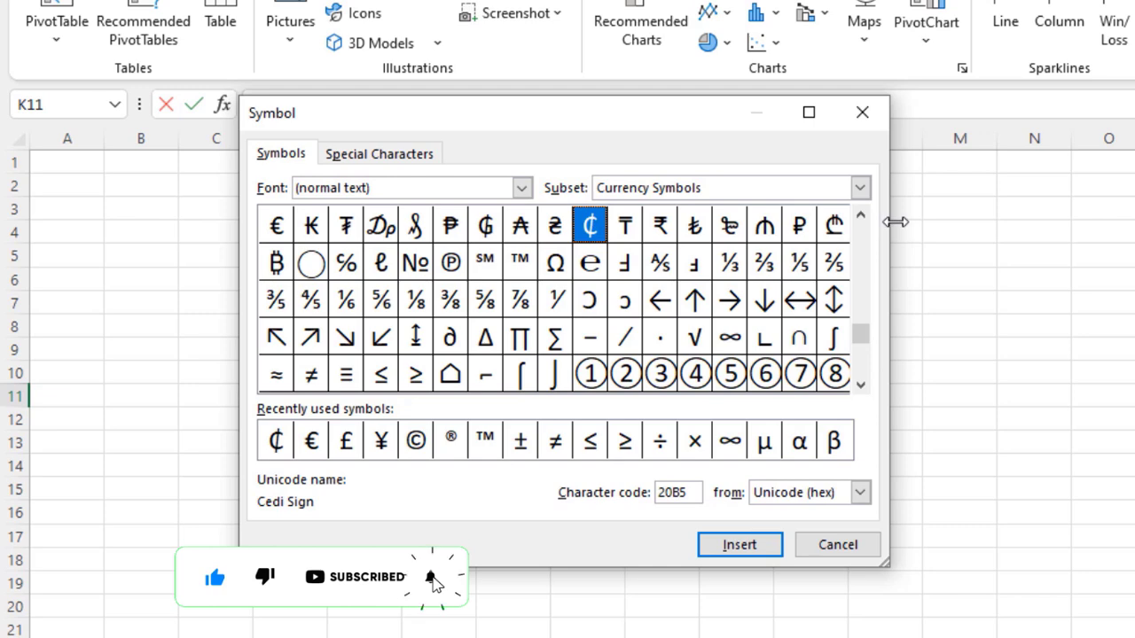
{"action": "left_click", "coordinate": [860, 189]}
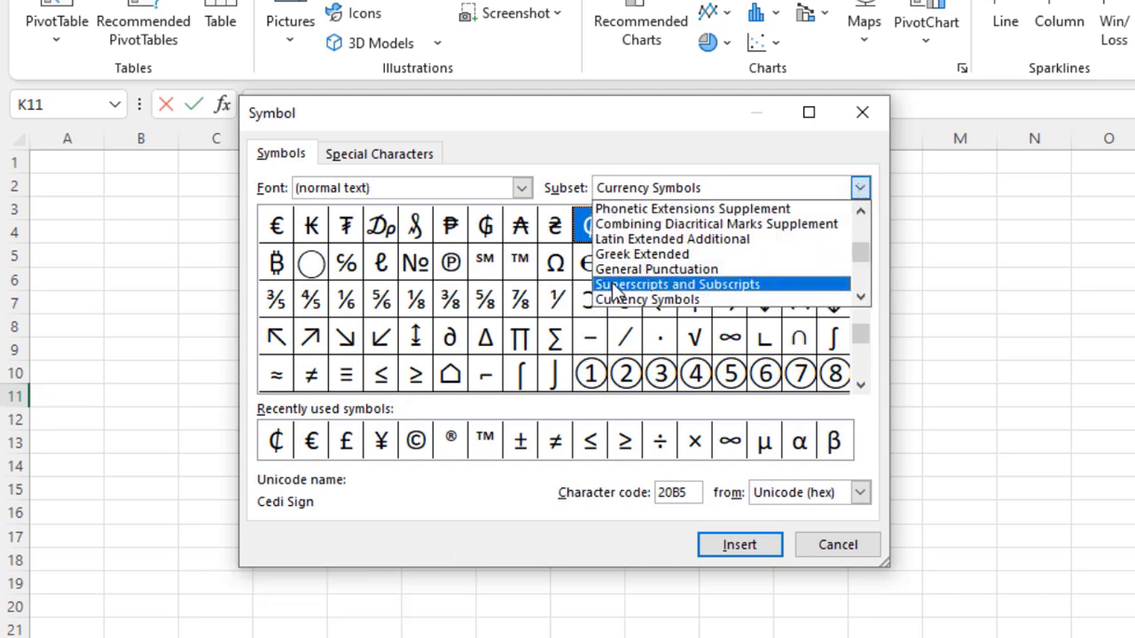
{"action": "left_click_drag", "start_coordinate": [867, 259], "coordinate": [863, 215]}
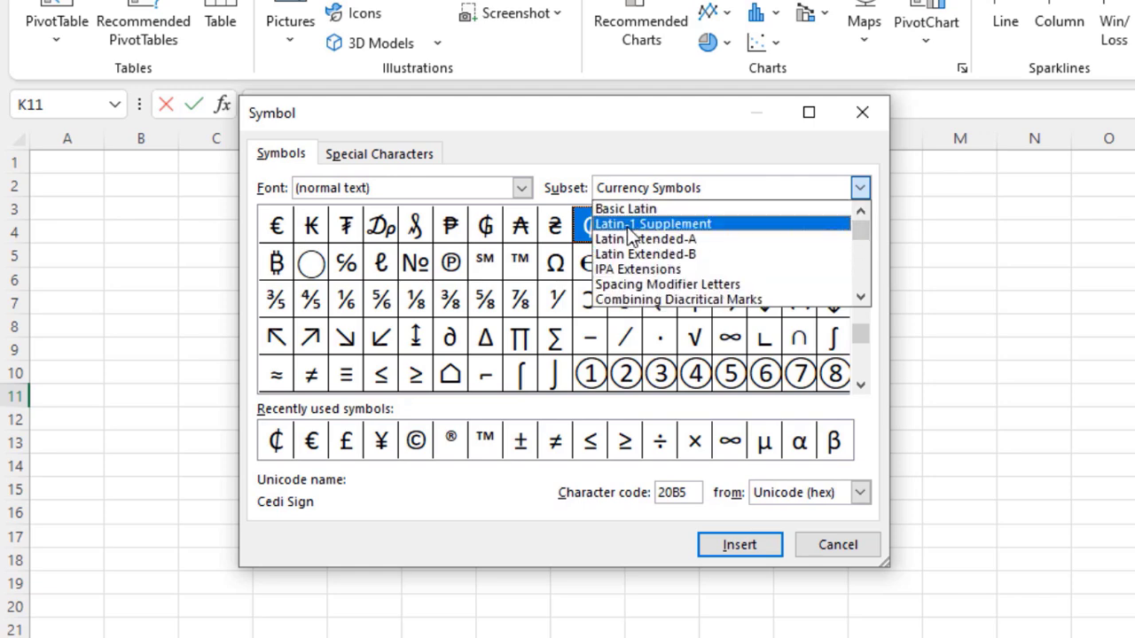
{"action": "left_click", "coordinate": [859, 191]}
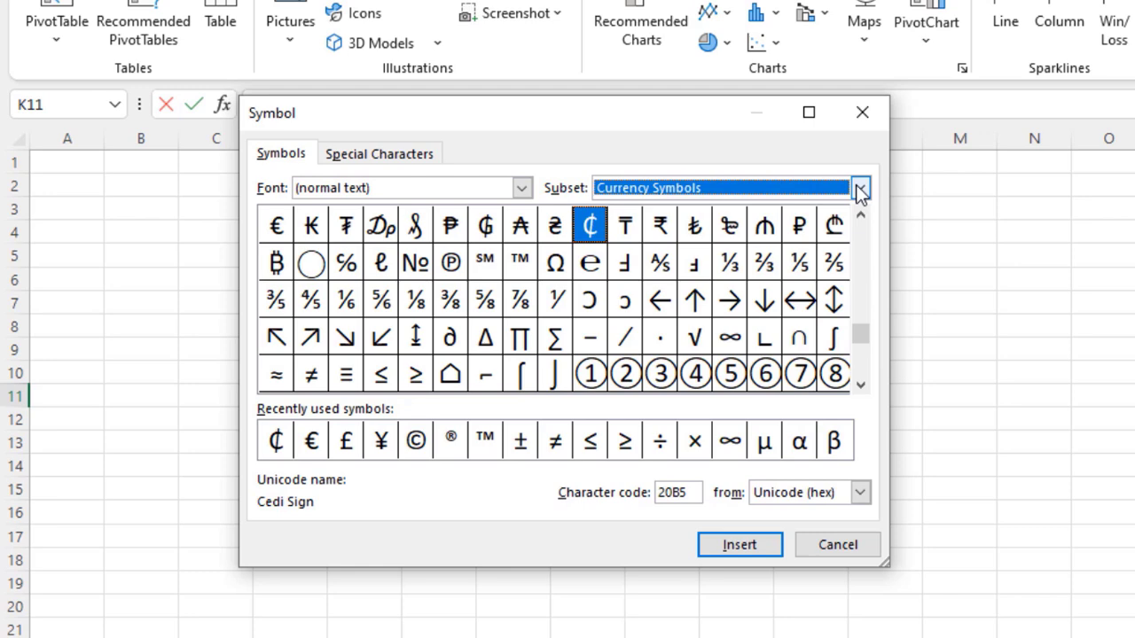
{"action": "left_click", "coordinate": [860, 191]}
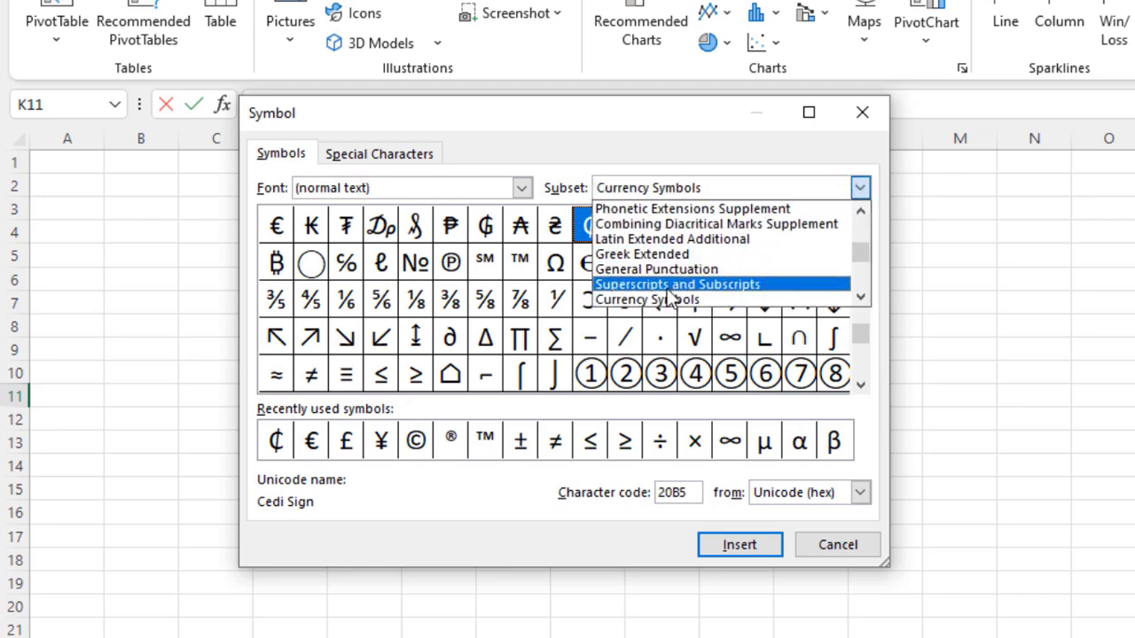
{"action": "left_click", "coordinate": [652, 302]}
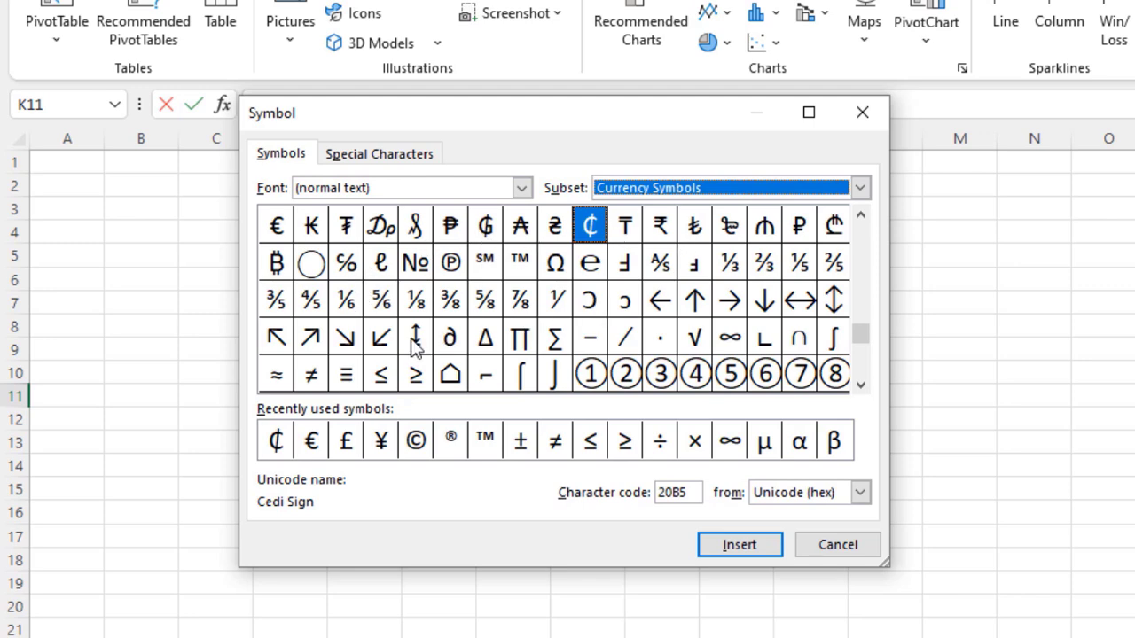
- Select the Cedi Sign ₵ and insert it into cell K11
{"action": "left_click", "coordinate": [859, 386]}
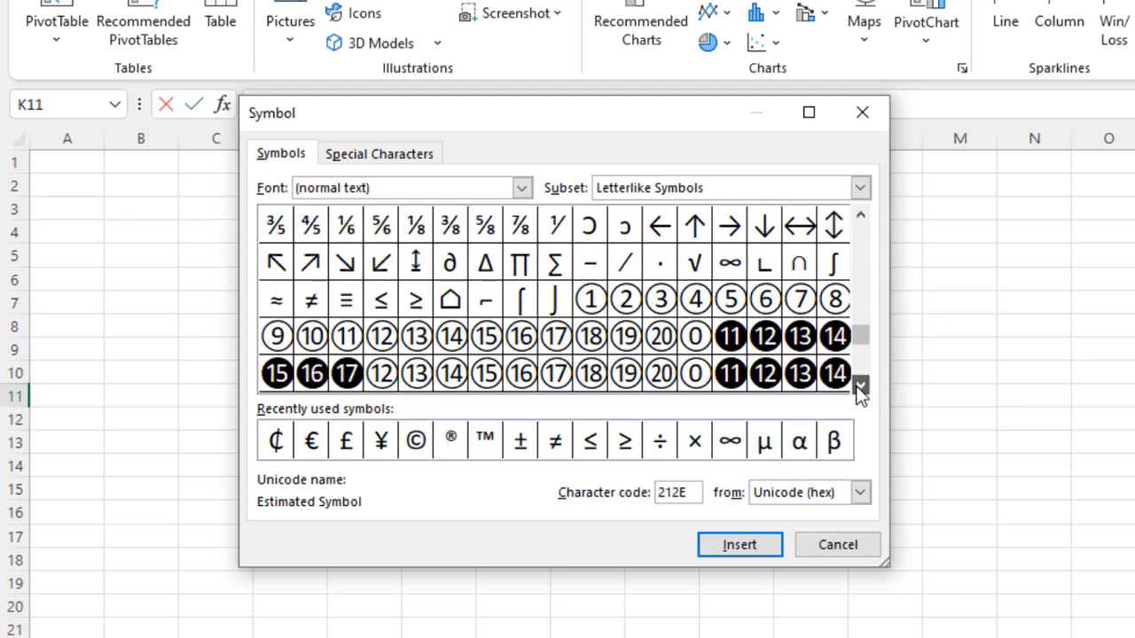
{"action": "left_click", "coordinate": [860, 386]}
{"action": "left_click", "coordinate": [860, 215]}
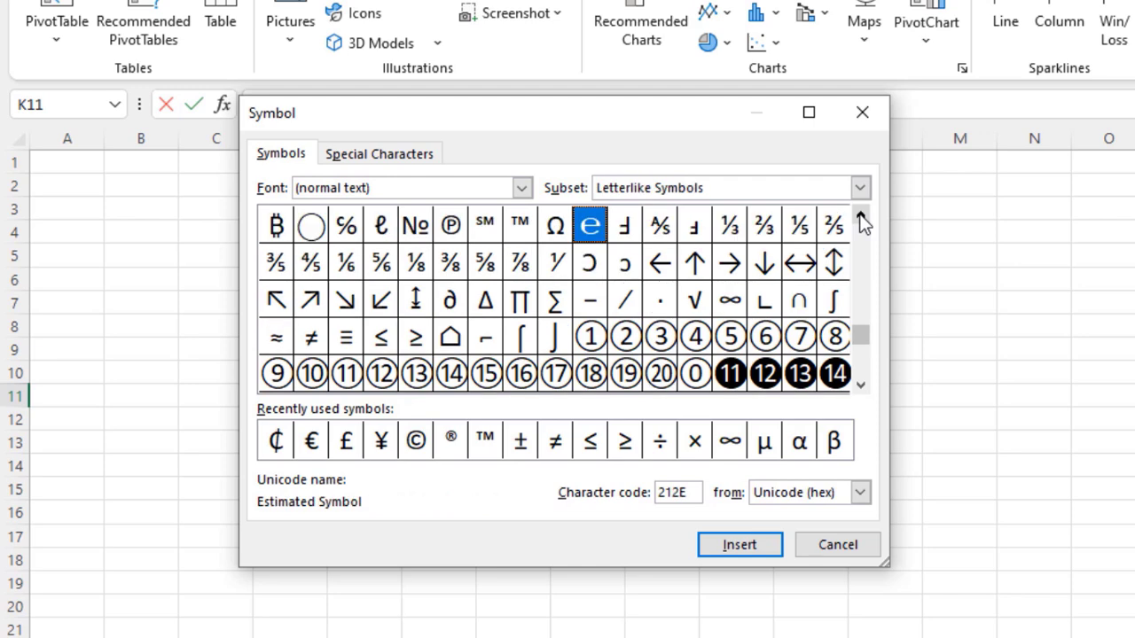
{"action": "left_click", "coordinate": [860, 216]}
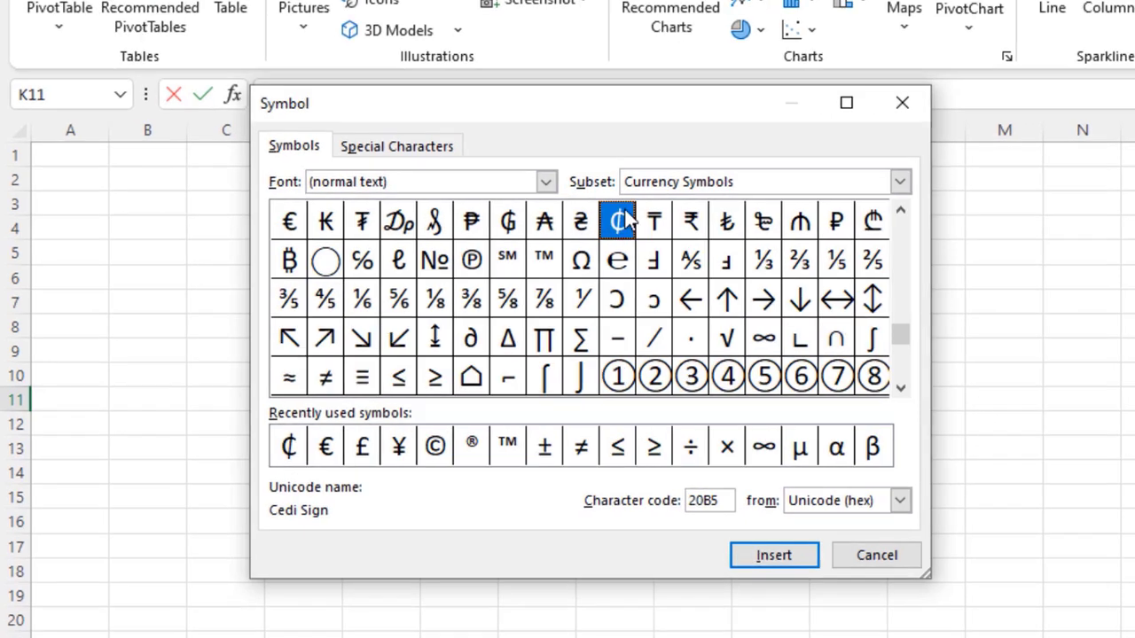
{"action": "left_click", "coordinate": [718, 546]}
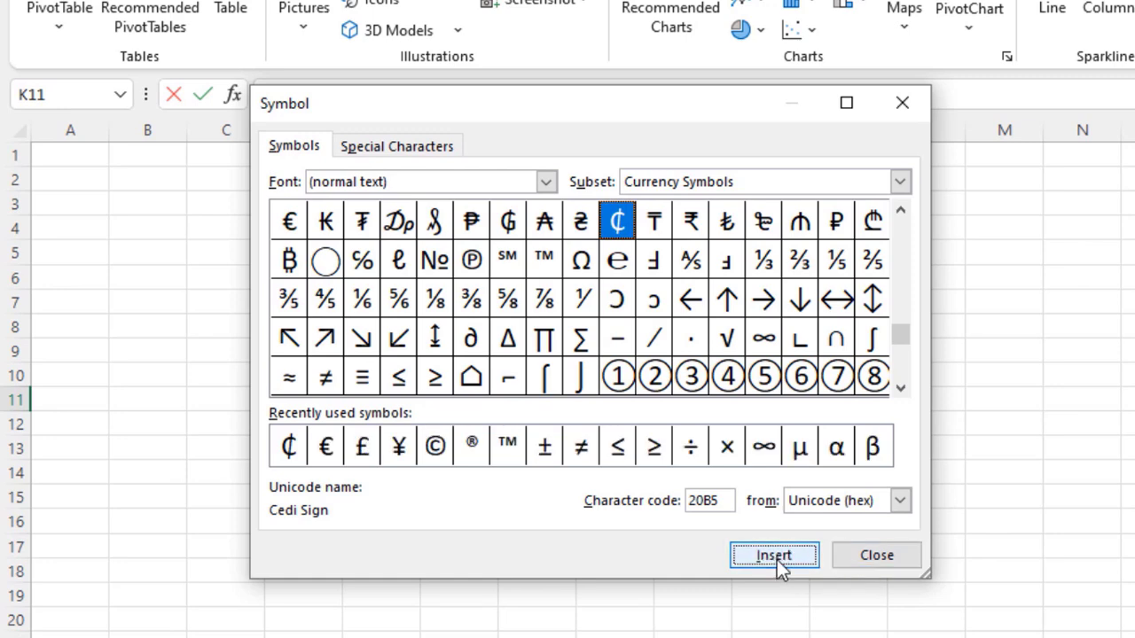
{"action": "left_click", "coordinate": [774, 556]}
- Close the Symbol dialog and cut the ₵ out of cell K11 to the clipboard
{"action": "left_click", "coordinate": [885, 559]}
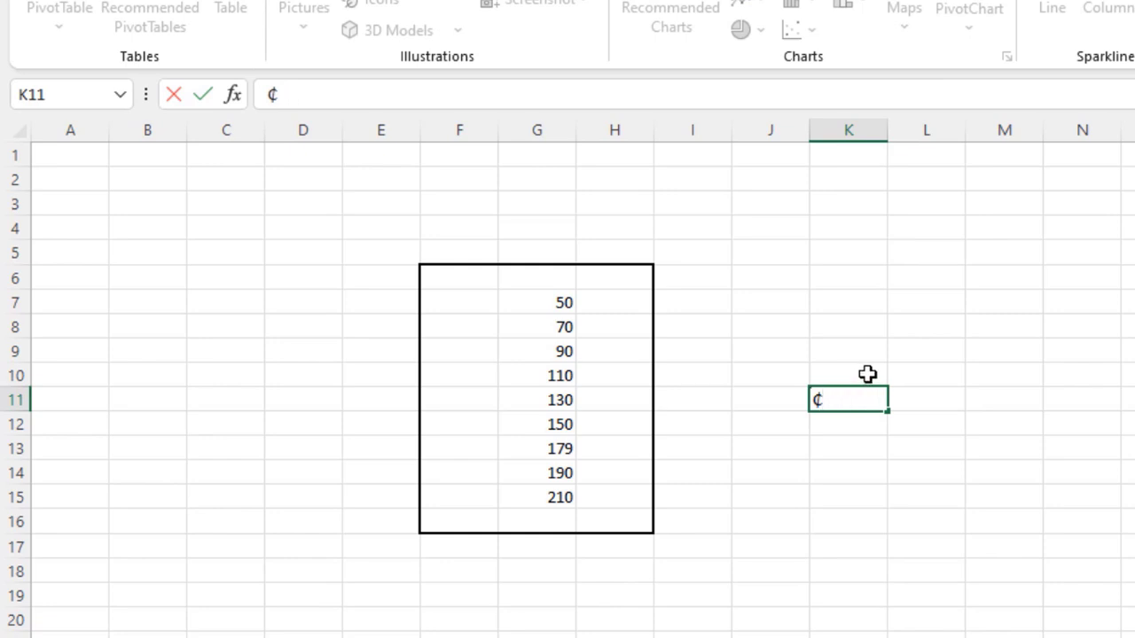
{"action": "left_click", "coordinate": [942, 425]}
{"action": "left_click", "coordinate": [838, 403]}
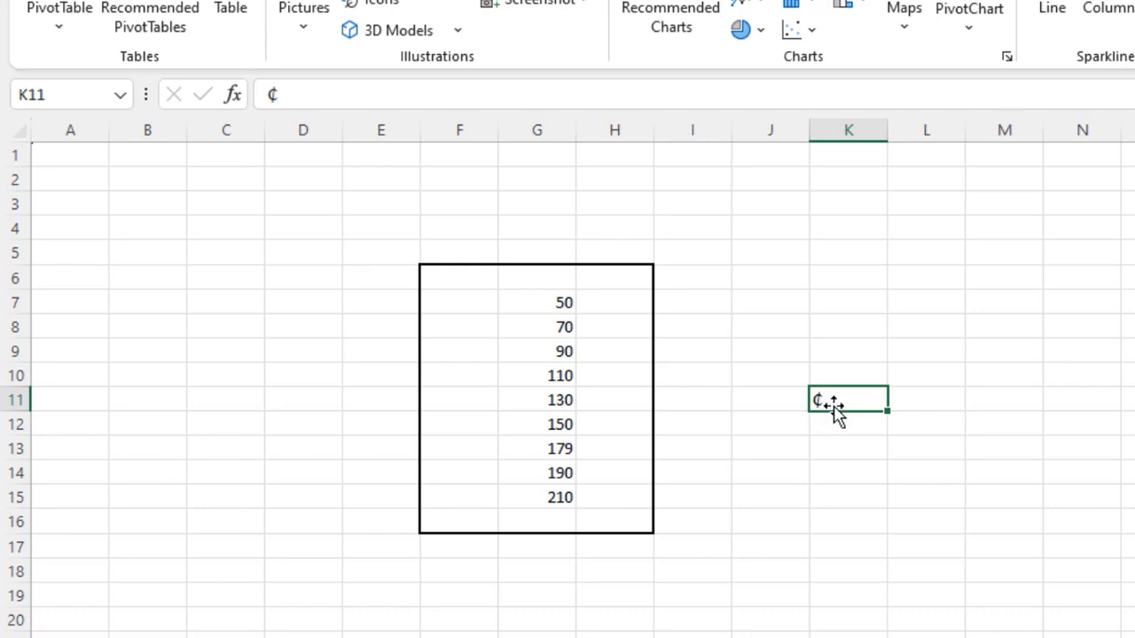
{"action": "mouse_move", "coordinate": [532, 302]}
{"action": "left_mouse_down"}
{"action": "mouse_move", "coordinate": [540, 514]}
{"action": "mouse_move", "coordinate": [542, 495]}
{"action": "mouse_move", "coordinate": [558, 492]}
{"action": "left_mouse_up"}
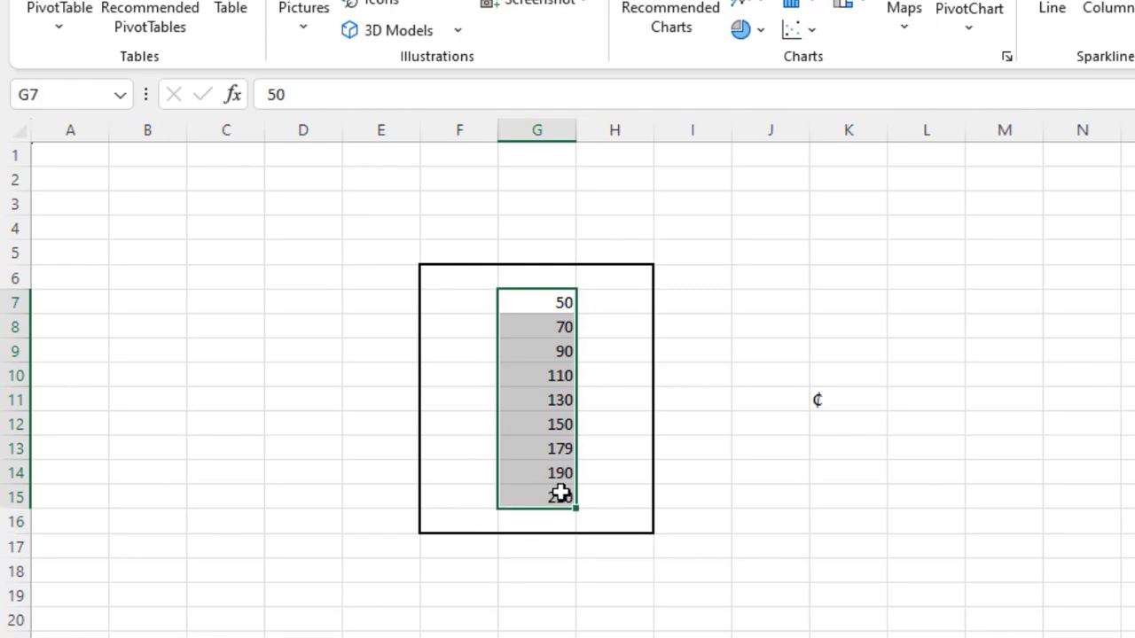
{"action": "left_click", "coordinate": [845, 398], "text": "ctrl"}
{"action": "left_click", "coordinate": [845, 399]}
{"action": "double_click", "coordinate": [851, 398]}
{"action": "left_click_drag", "start_coordinate": [818, 398], "coordinate": [804, 398]}
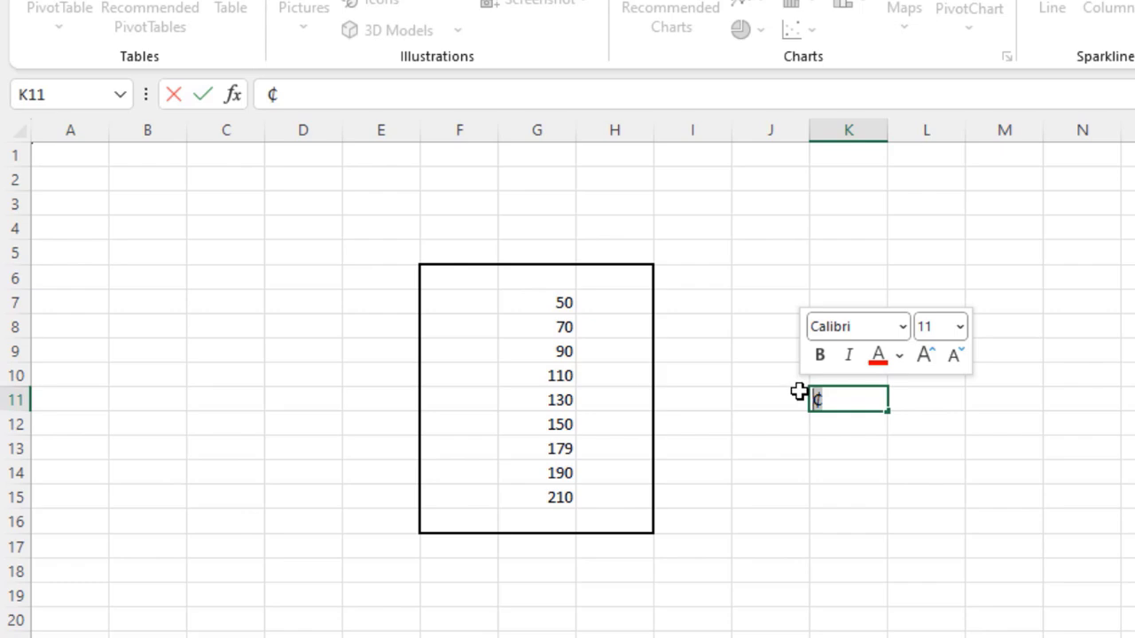
{"action": "key", "text": "ctrl+x"}
{"action": "left_click", "coordinate": [942, 399]}
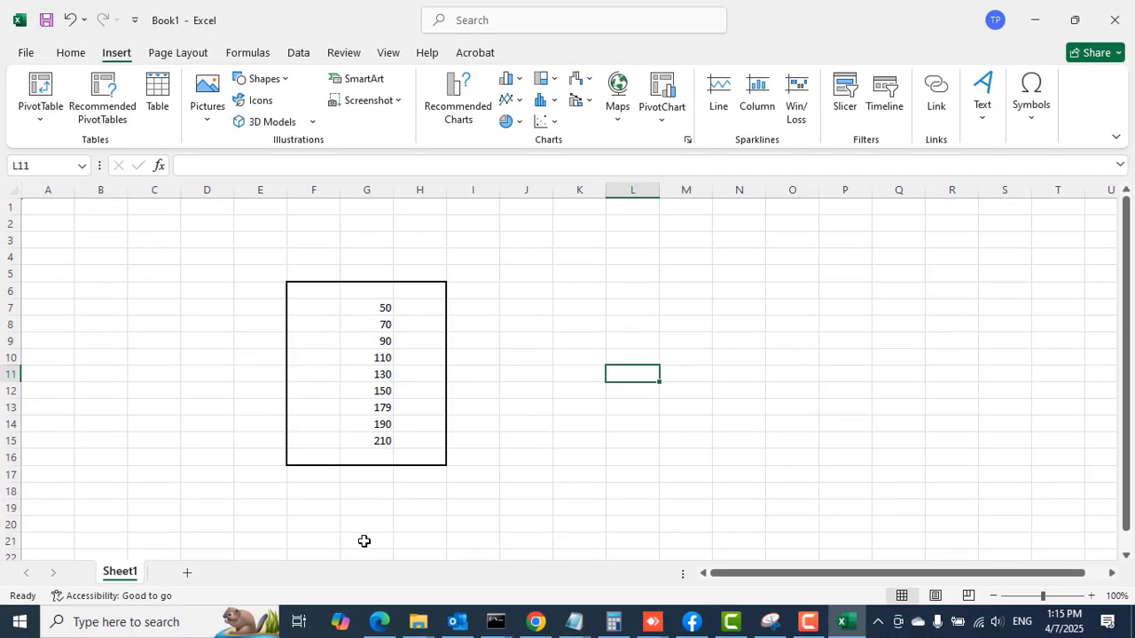
{"action": "left_click", "coordinate": [118, 618]}
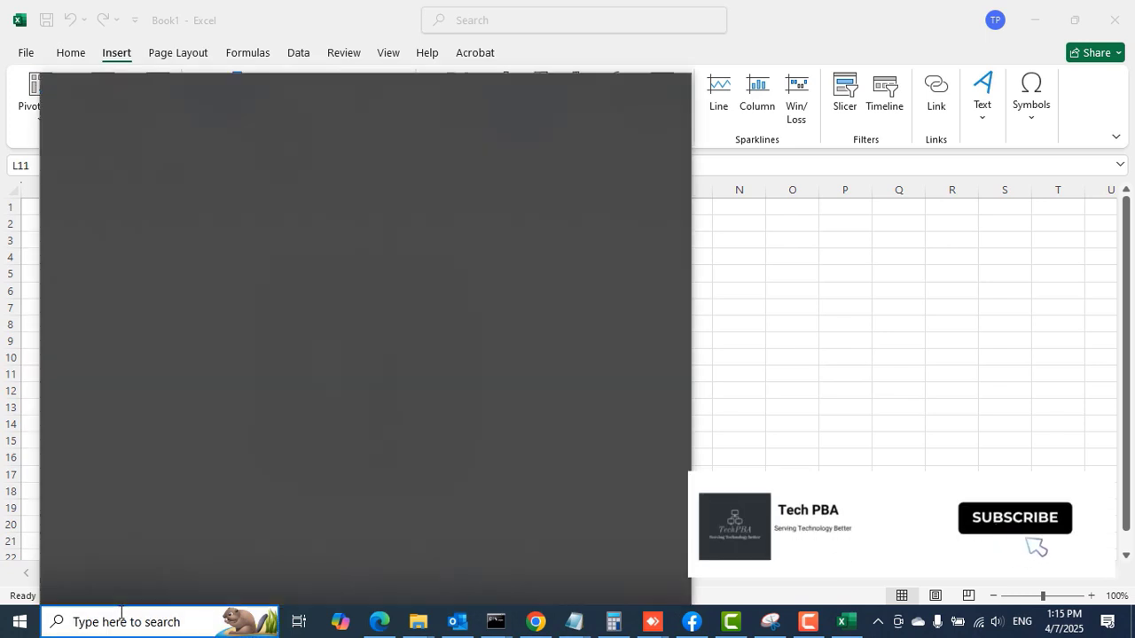
- Search Windows for 'control' and open Control Panel
{"action": "type", "text": "c"}
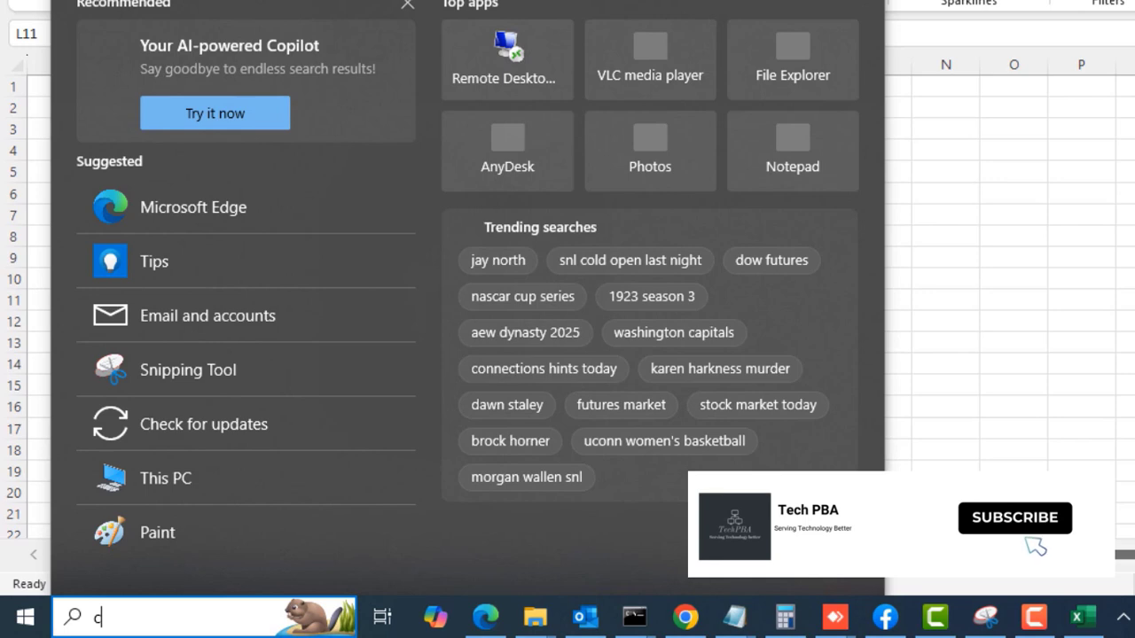
{"action": "type", "text": "ontrol"}
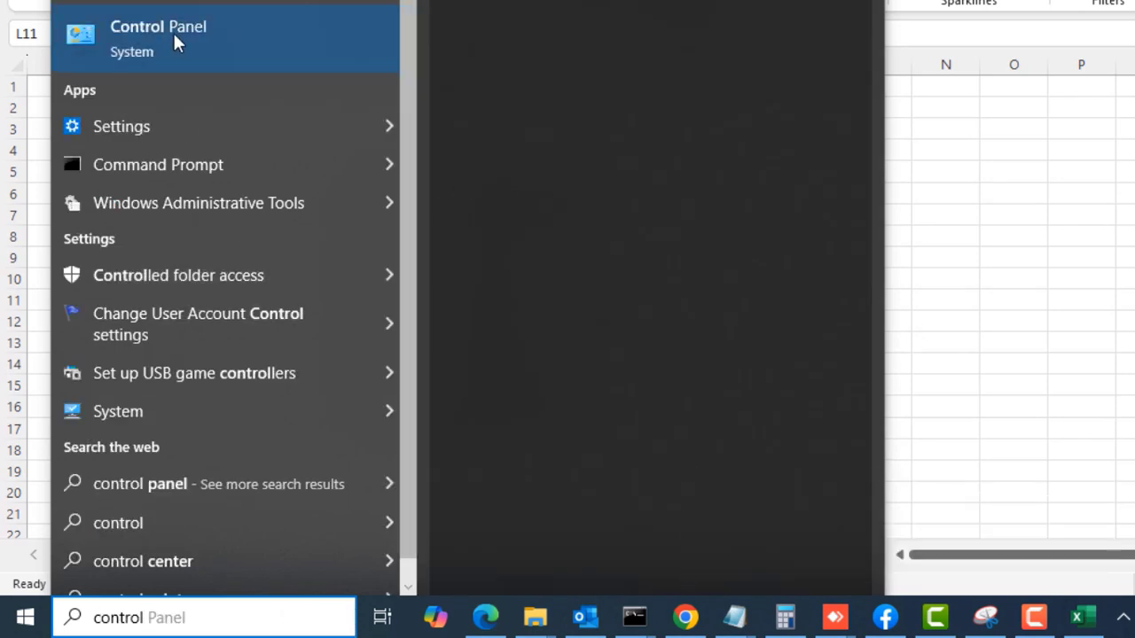
{"action": "left_click", "coordinate": [179, 38]}
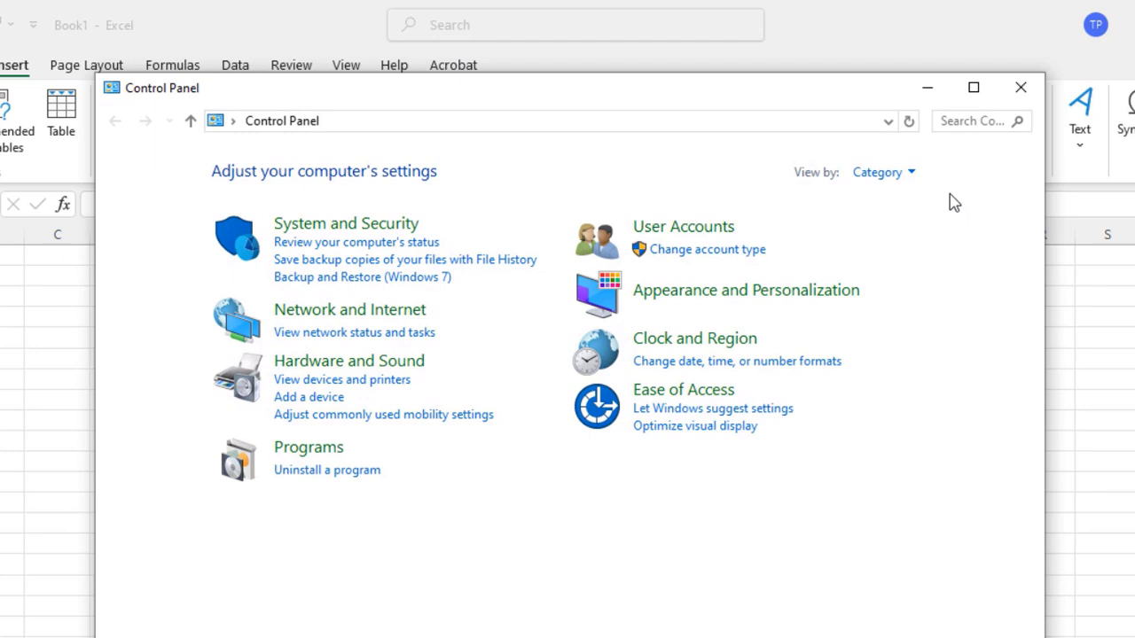
- Set Control Panel's View by to Small icons and open Region
{"action": "left_click", "coordinate": [911, 176]}
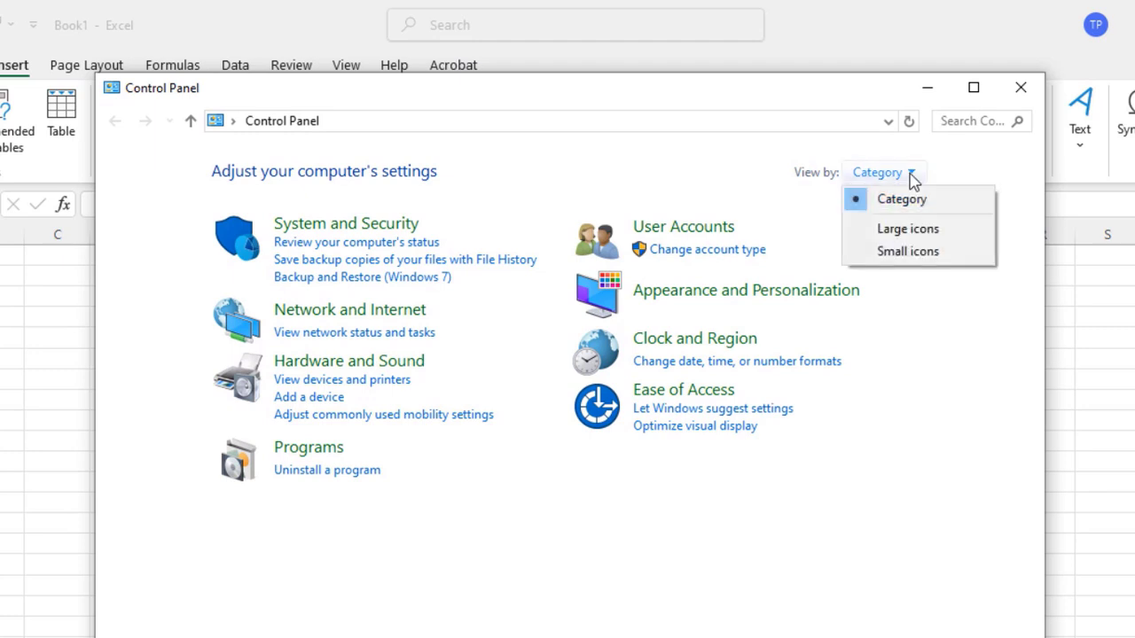
{"action": "left_click", "coordinate": [905, 254]}
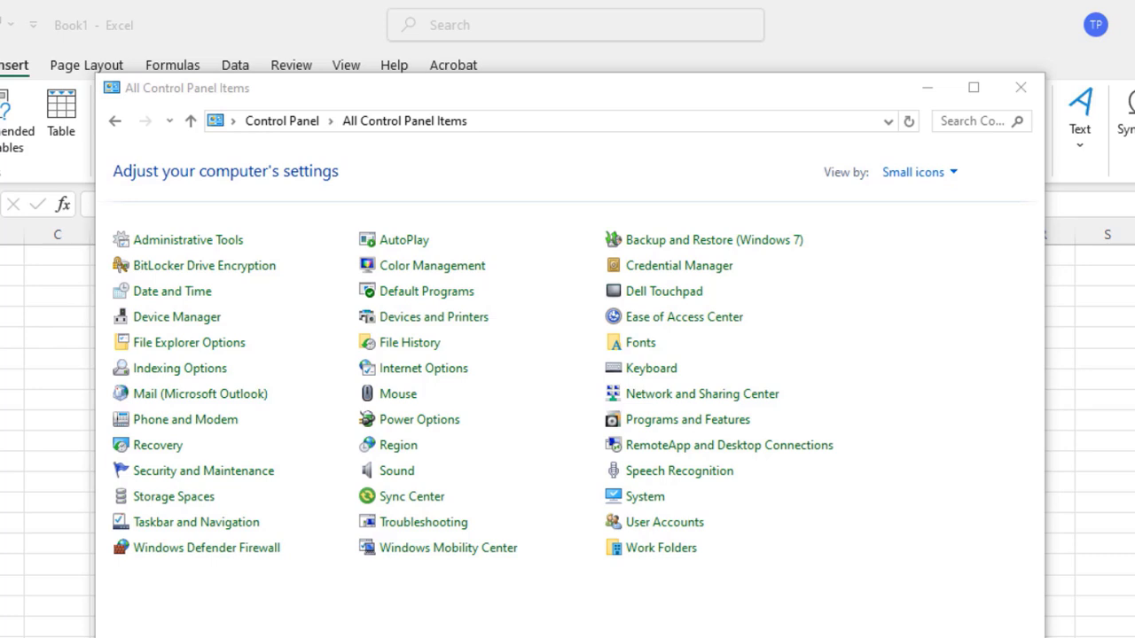
{"action": "left_click", "coordinate": [401, 452]}
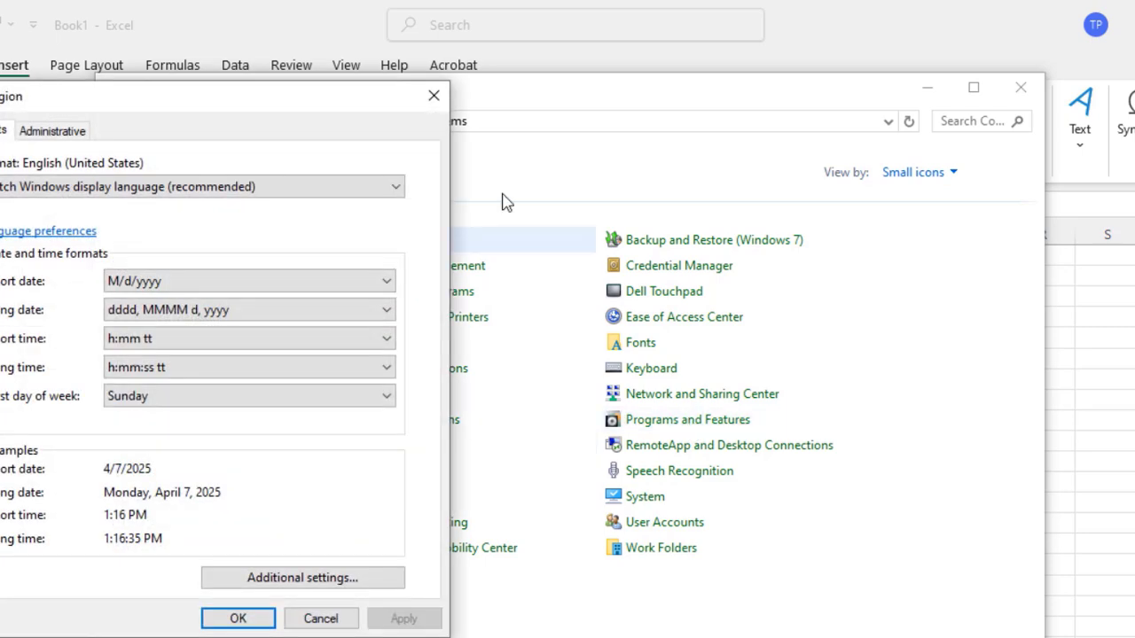
- Open Additional settings from Region to reach the Customize Format dialog
{"action": "left_click_drag", "start_coordinate": [148, 104], "coordinate": [306, 86]}
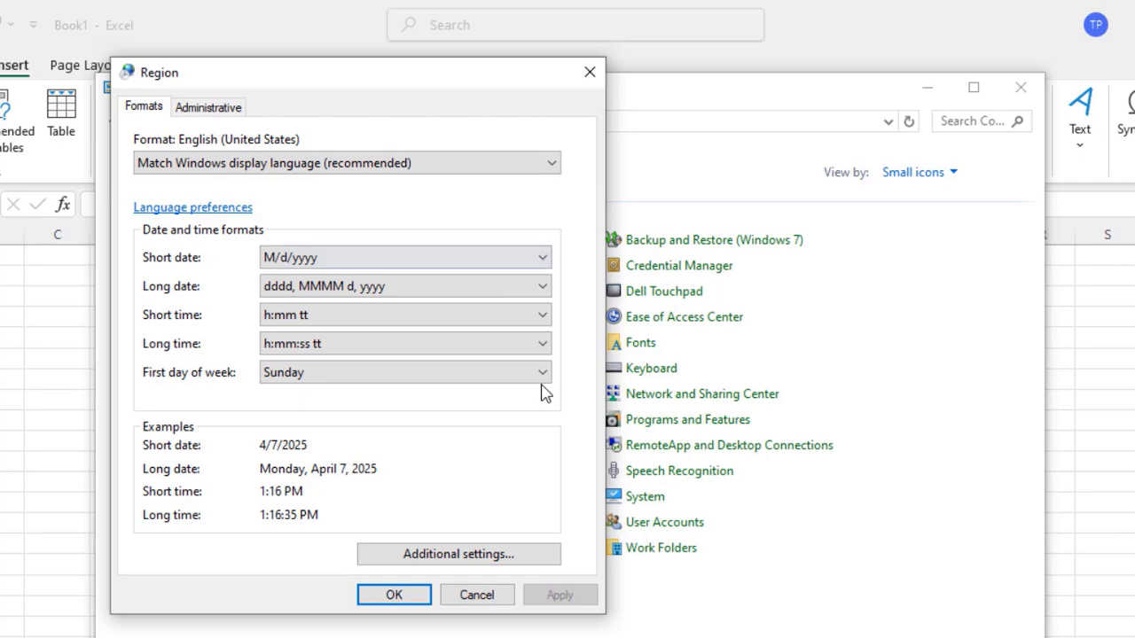
{"action": "left_click", "coordinate": [443, 557]}
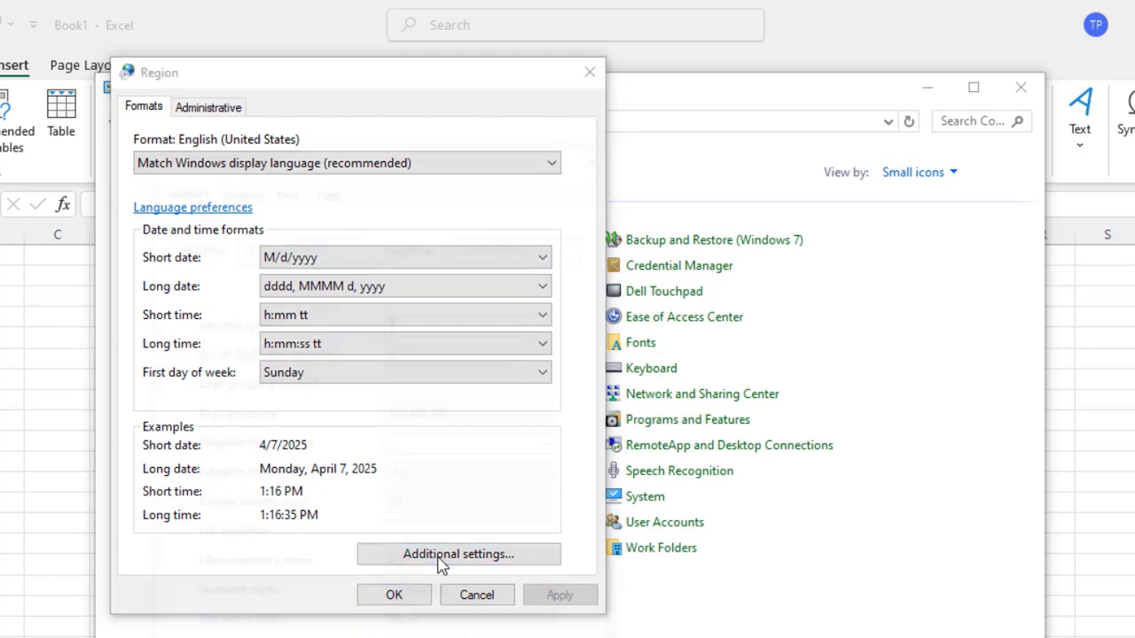
{"action": "left_click_drag", "start_coordinate": [337, 148], "coordinate": [390, 94]}
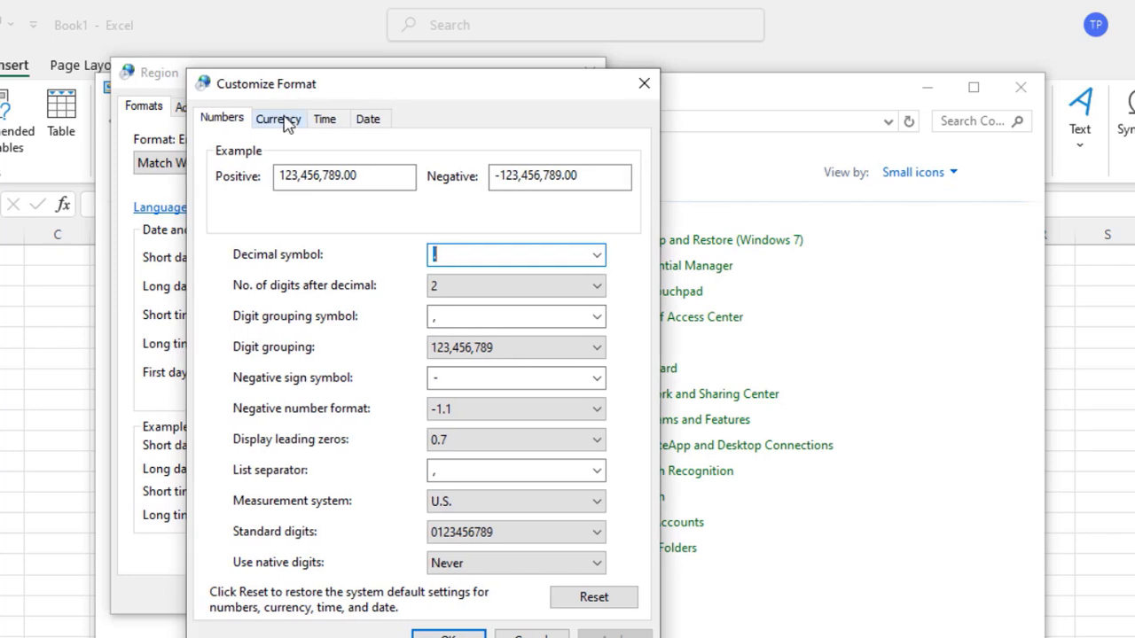
- On the Currency tab, paste ₵ as the currency symbol, apply, and keep ₵1.1 and (₵1.1) formats
{"action": "left_click", "coordinate": [279, 118]}
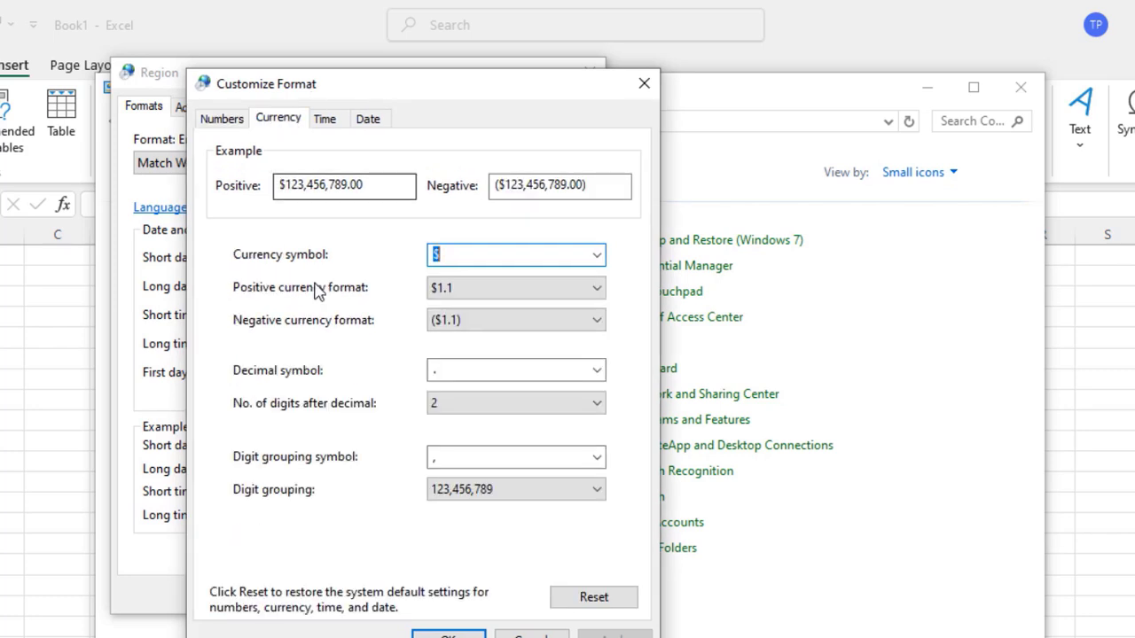
{"action": "left_click", "coordinate": [597, 256]}
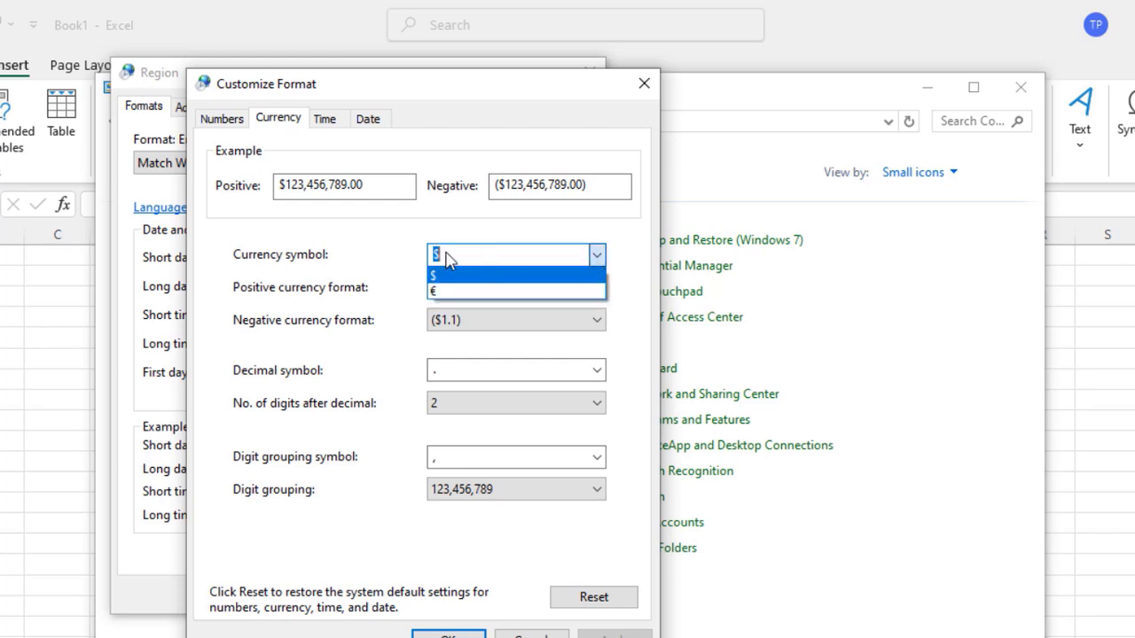
{"action": "left_click", "coordinate": [629, 282]}
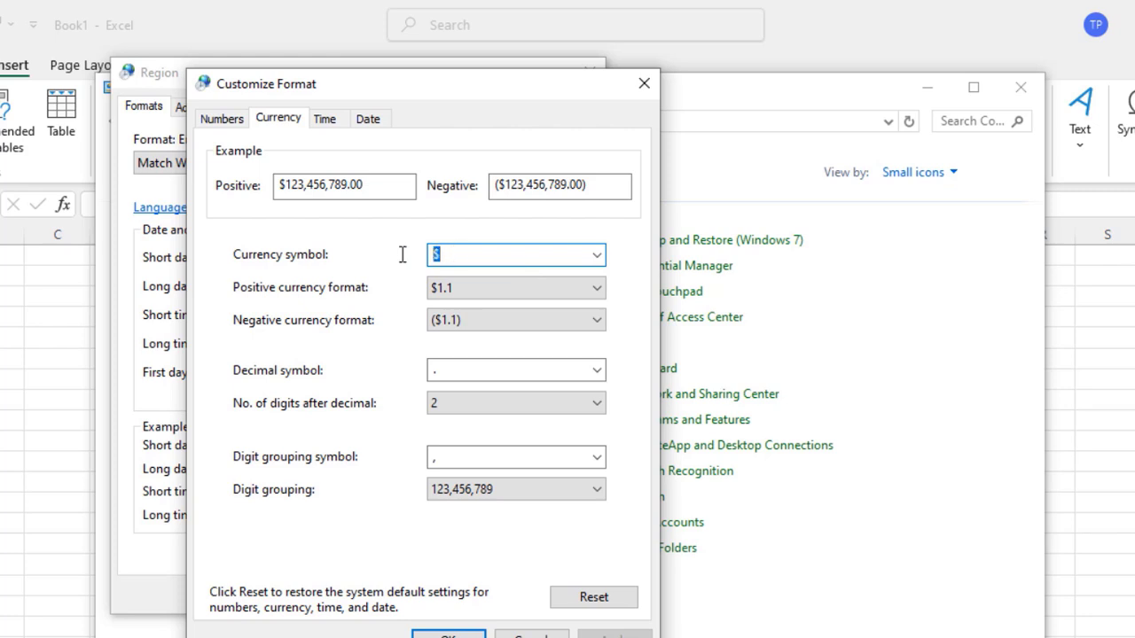
{"action": "key", "text": "ctrl+v"}
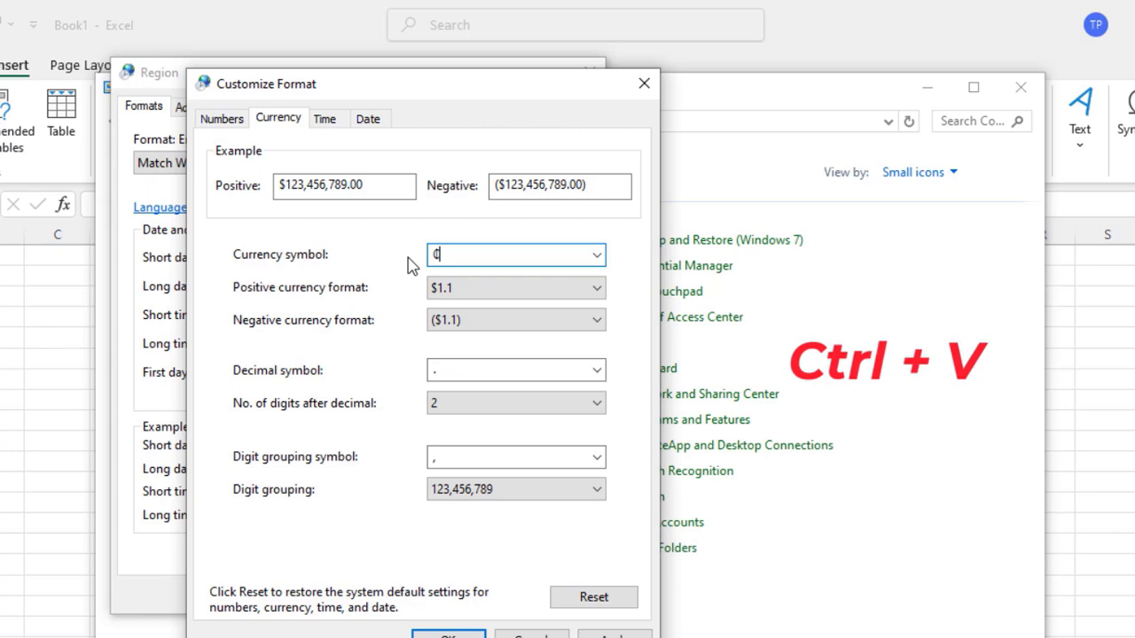
{"action": "left_click", "coordinate": [607, 635]}
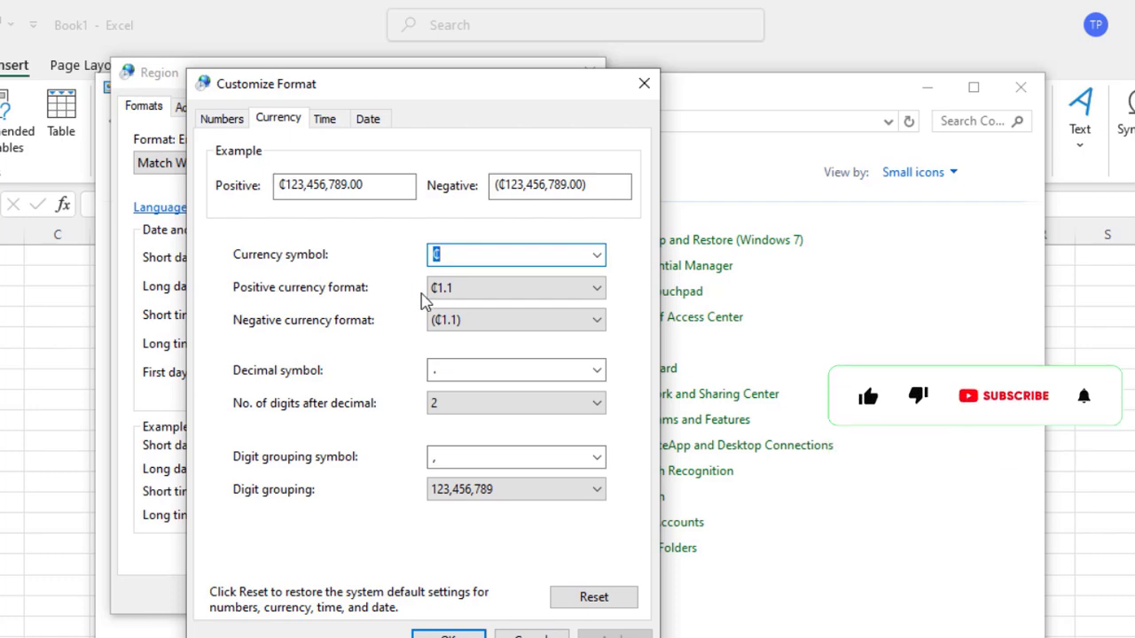
{"action": "left_click", "coordinate": [462, 293]}
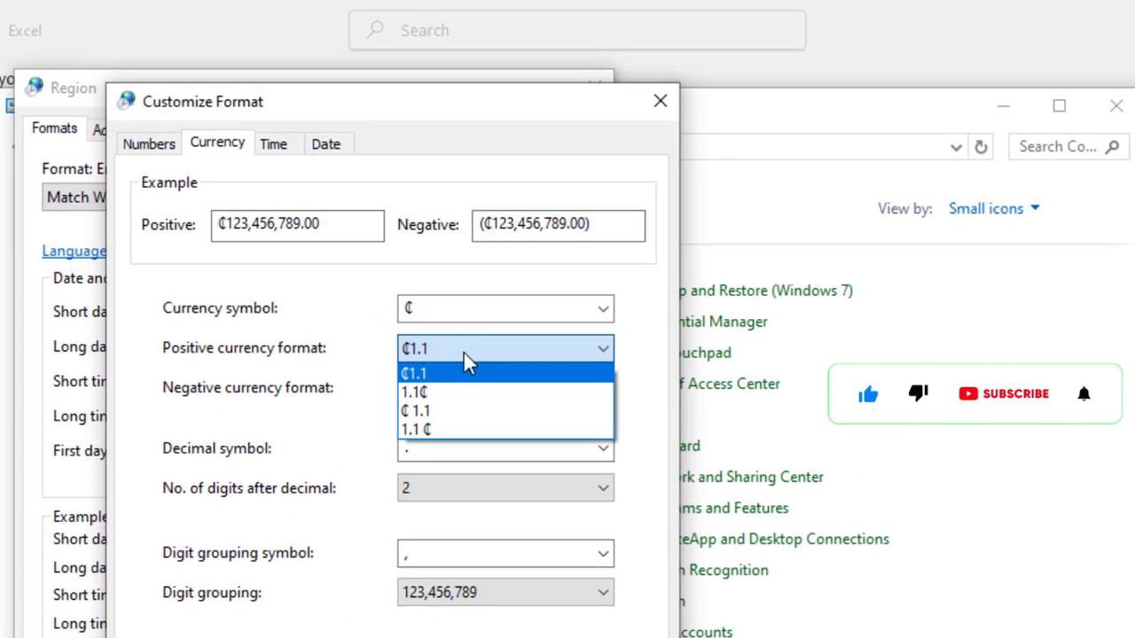
{"action": "left_click", "coordinate": [467, 349]}
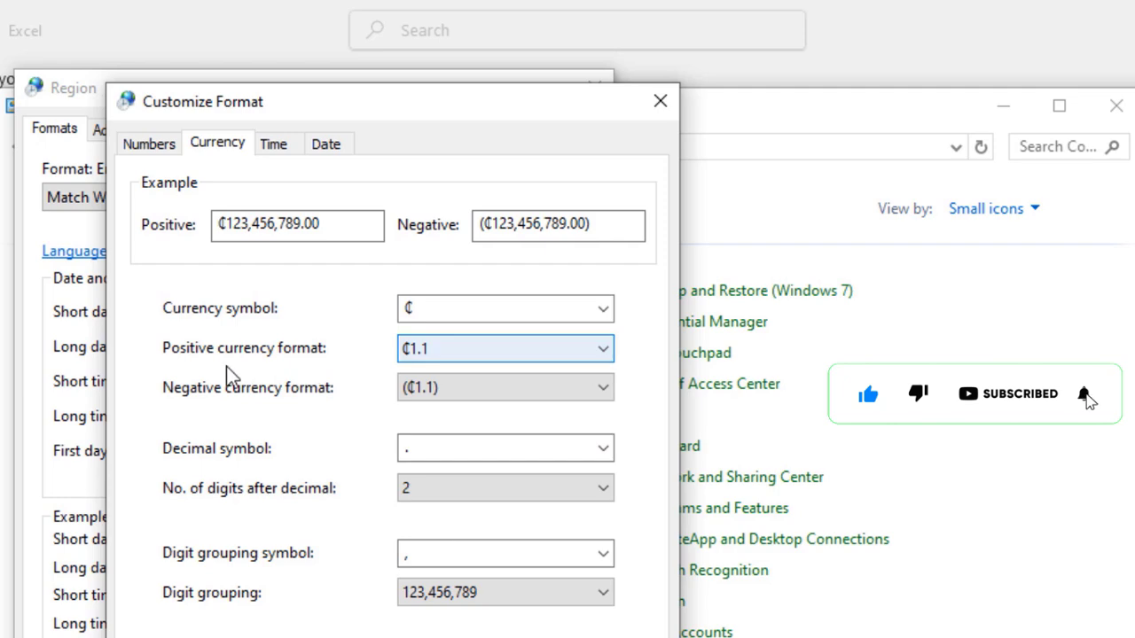
{"action": "left_click", "coordinate": [454, 383]}
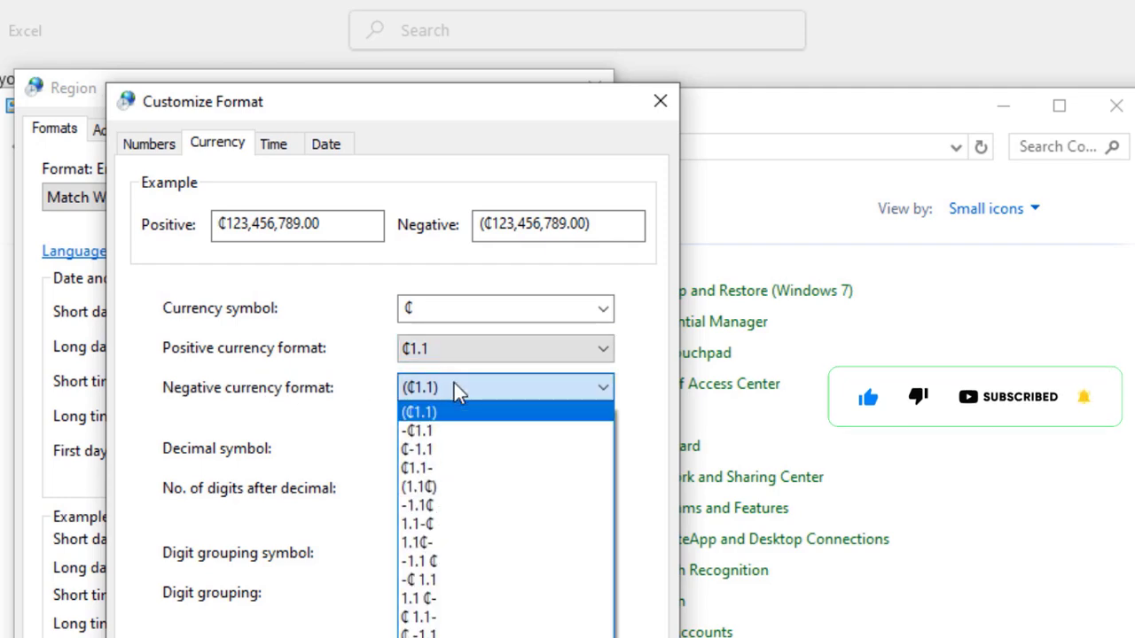
{"action": "left_click", "coordinate": [454, 383]}
- Reset the number and currency formats to defaults, leaving $1.1 and ($1.1)
{"action": "left_click", "coordinate": [593, 563]}
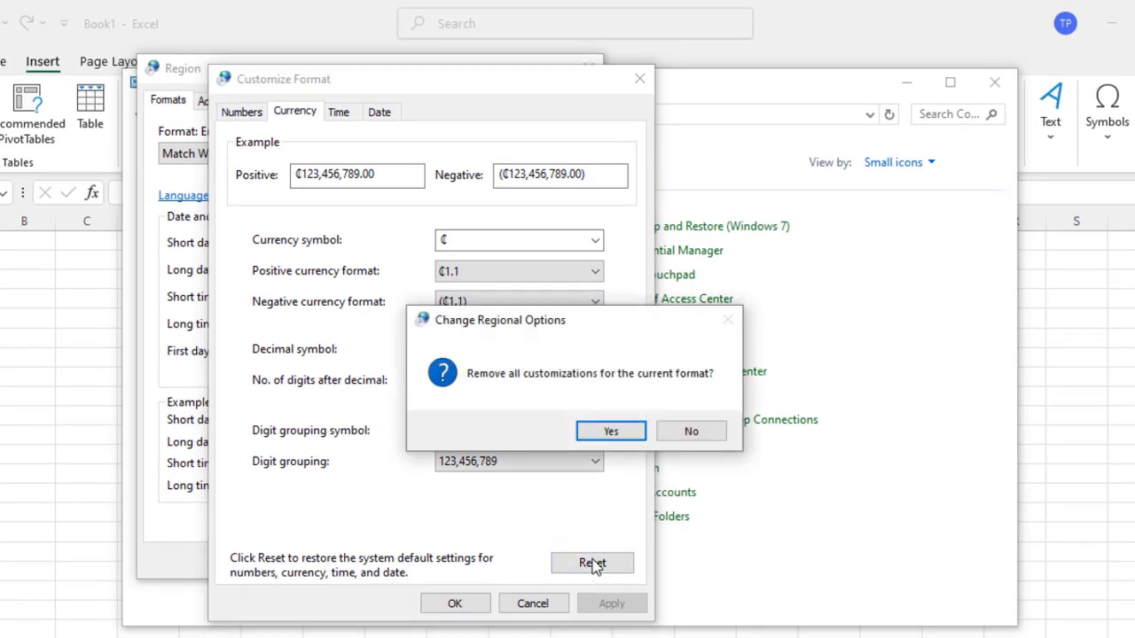
{"action": "left_click", "coordinate": [612, 431]}
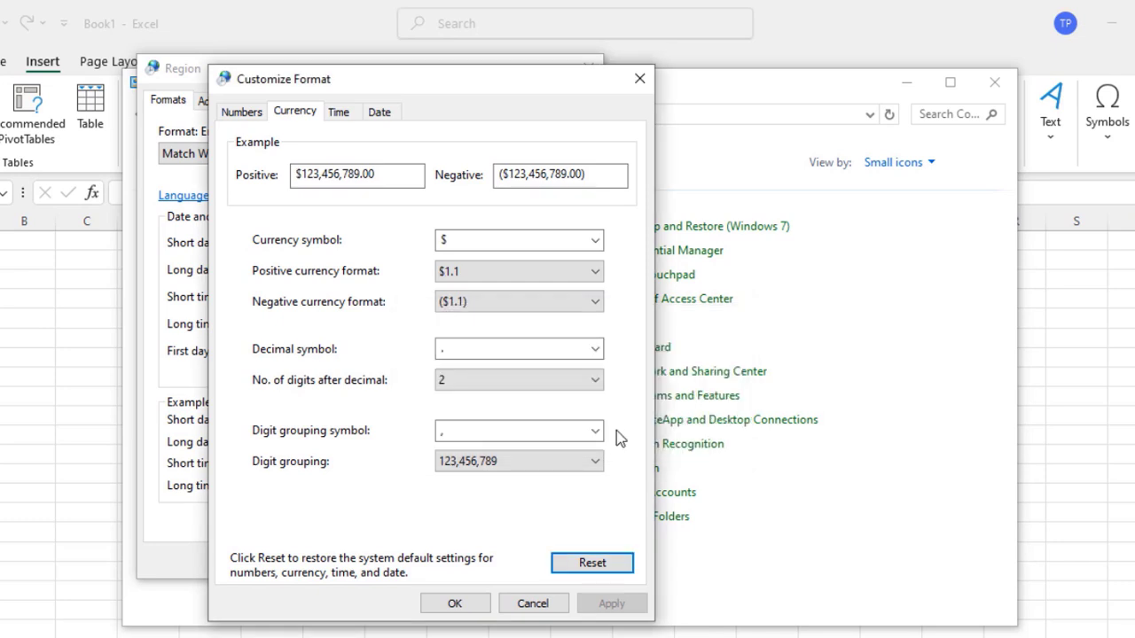
{"action": "left_click", "coordinate": [486, 273]}
{"action": "left_click", "coordinate": [486, 278]}
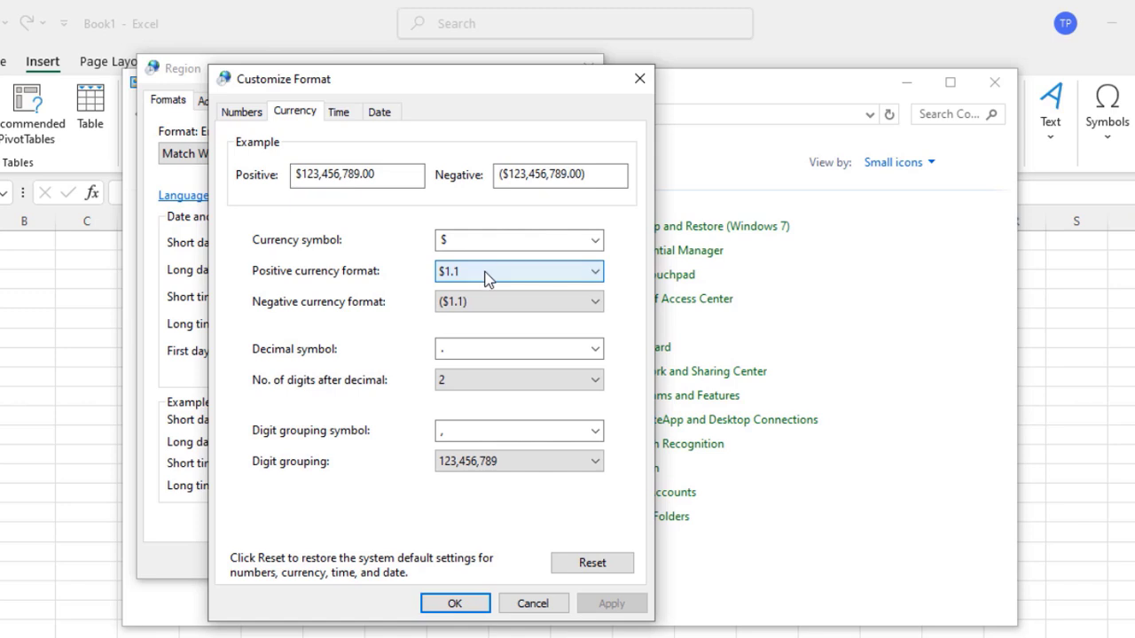
{"action": "left_click", "coordinate": [486, 308]}
{"action": "left_click", "coordinate": [488, 308]}
- Replace $ with the cedi sign, keep ₵1.1 and (₵1.1) formats, and save with OK
{"action": "left_click", "coordinate": [466, 240]}
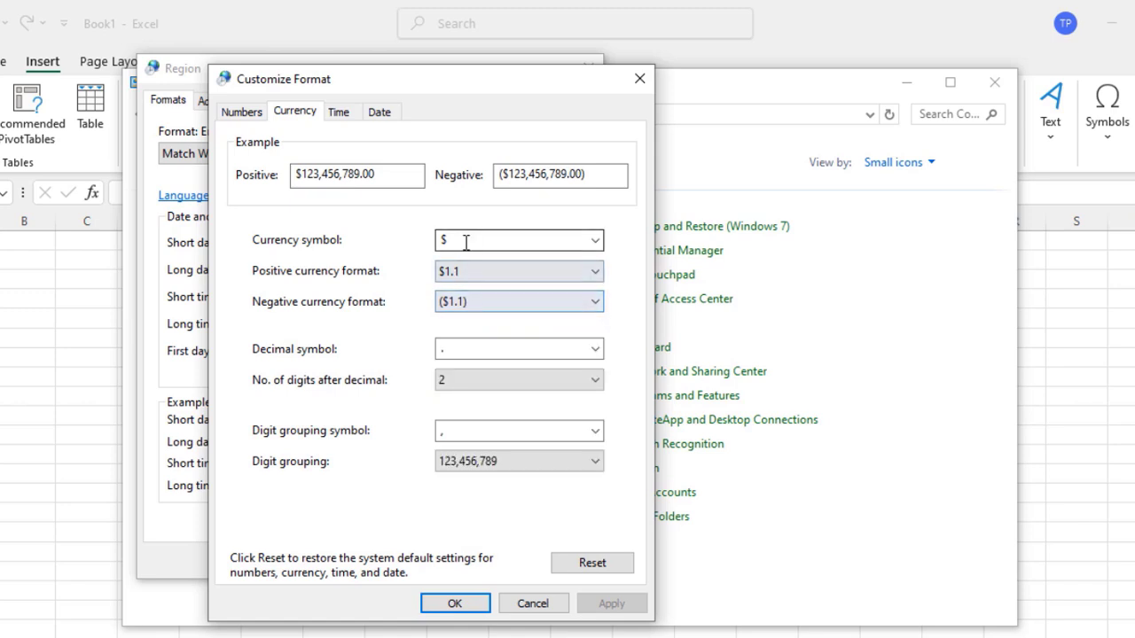
{"action": "type", "text": "¢"}
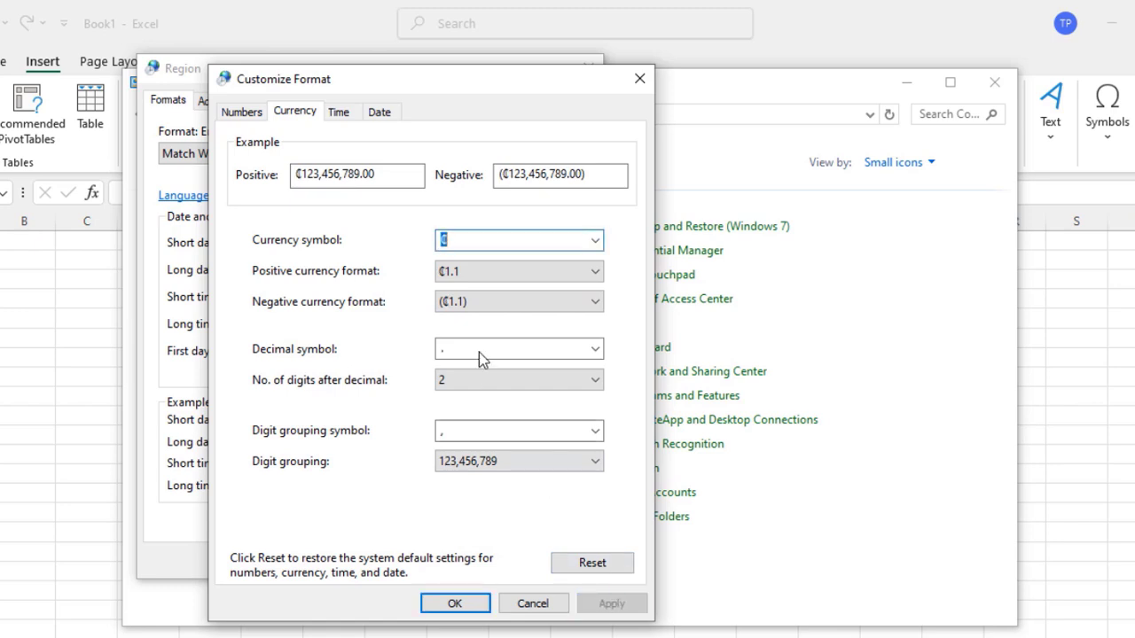
{"action": "left_click", "coordinate": [504, 274]}
{"action": "left_click", "coordinate": [505, 291]}
{"action": "left_click", "coordinate": [501, 304]}
{"action": "left_click", "coordinate": [502, 304]}
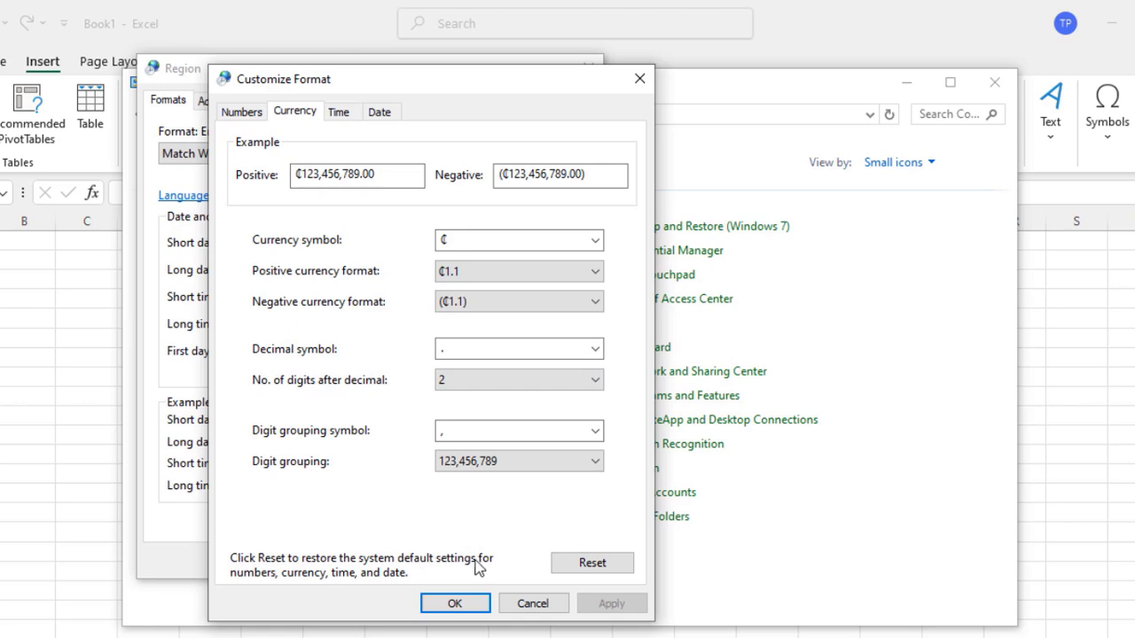
{"action": "left_click", "coordinate": [456, 605]}
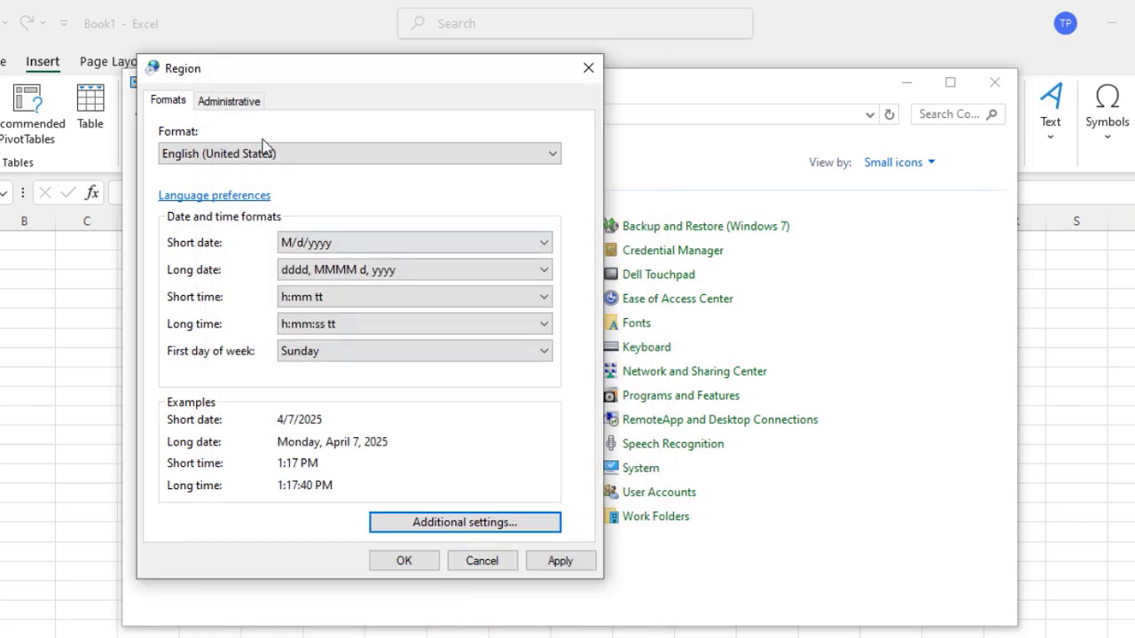
- Apply and close the Region settings, then minimize Control Panel
{"action": "left_click", "coordinate": [561, 562]}
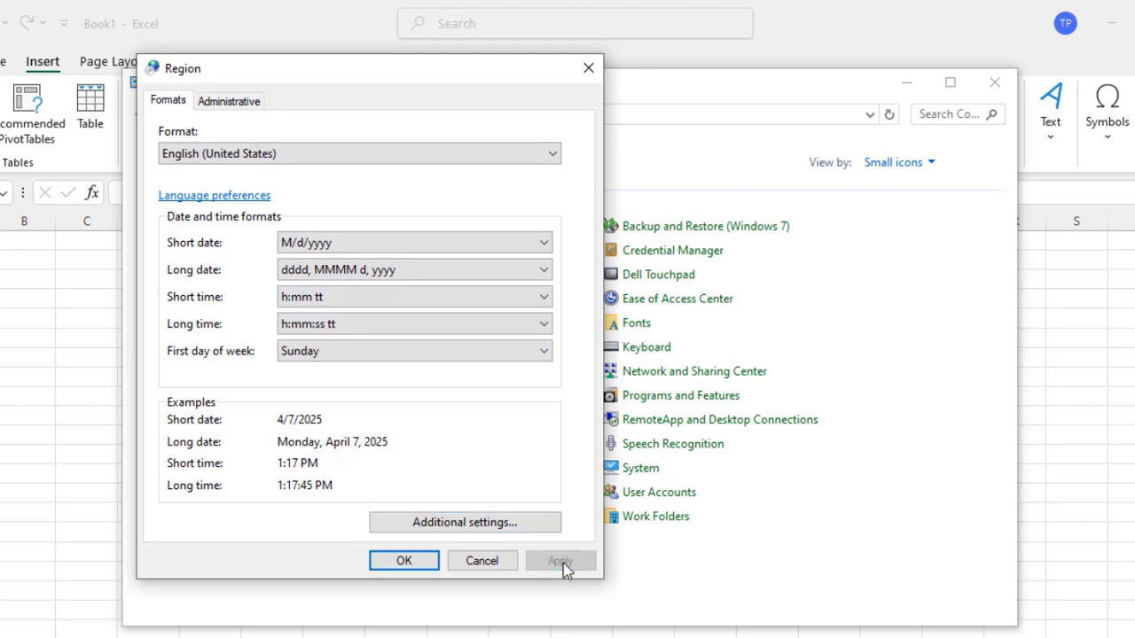
{"action": "left_click", "coordinate": [408, 564]}
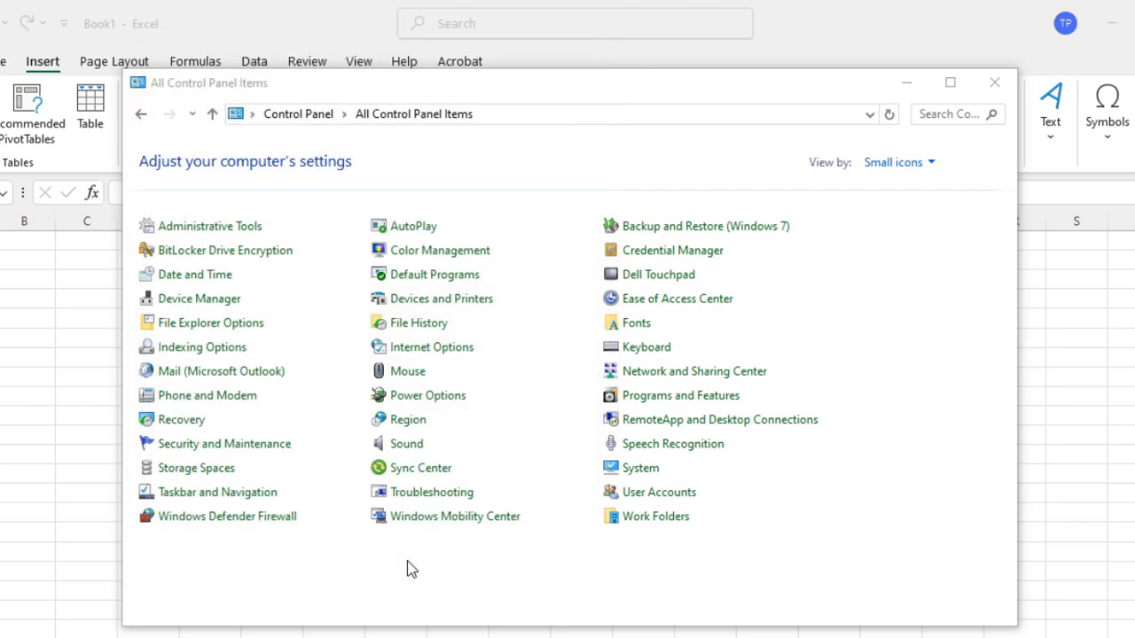
{"action": "left_click", "coordinate": [907, 81]}
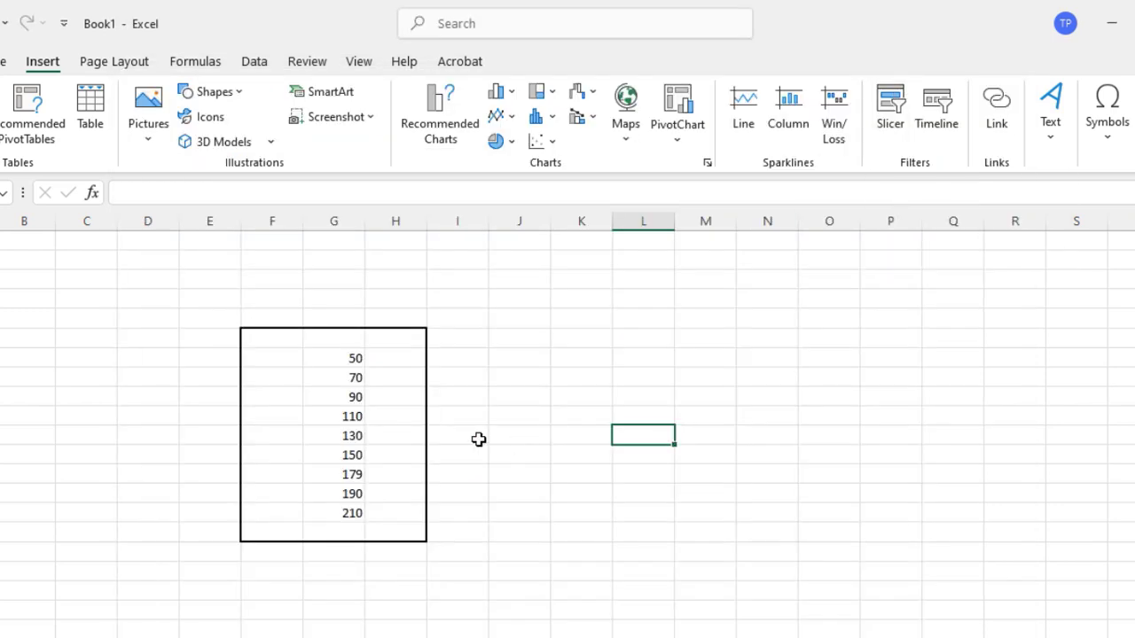
- Select the column G values and open Format Cells for them
{"action": "left_click", "coordinate": [329, 339]}
{"action": "left_click_drag", "start_coordinate": [329, 339], "coordinate": [332, 537]}
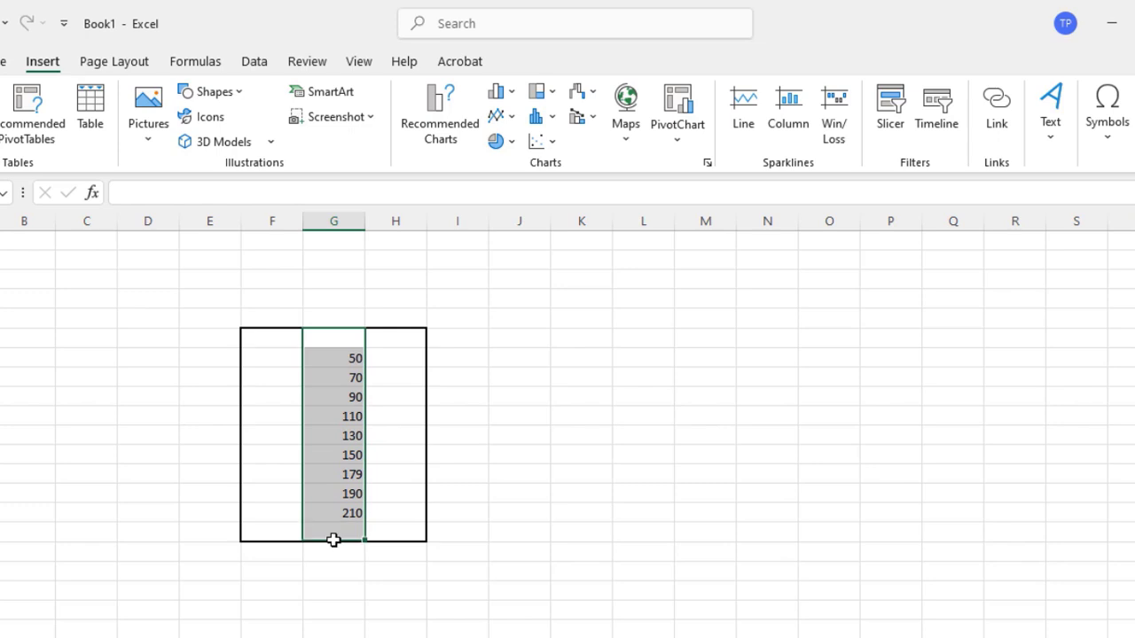
{"action": "right_click", "coordinate": [328, 419]}
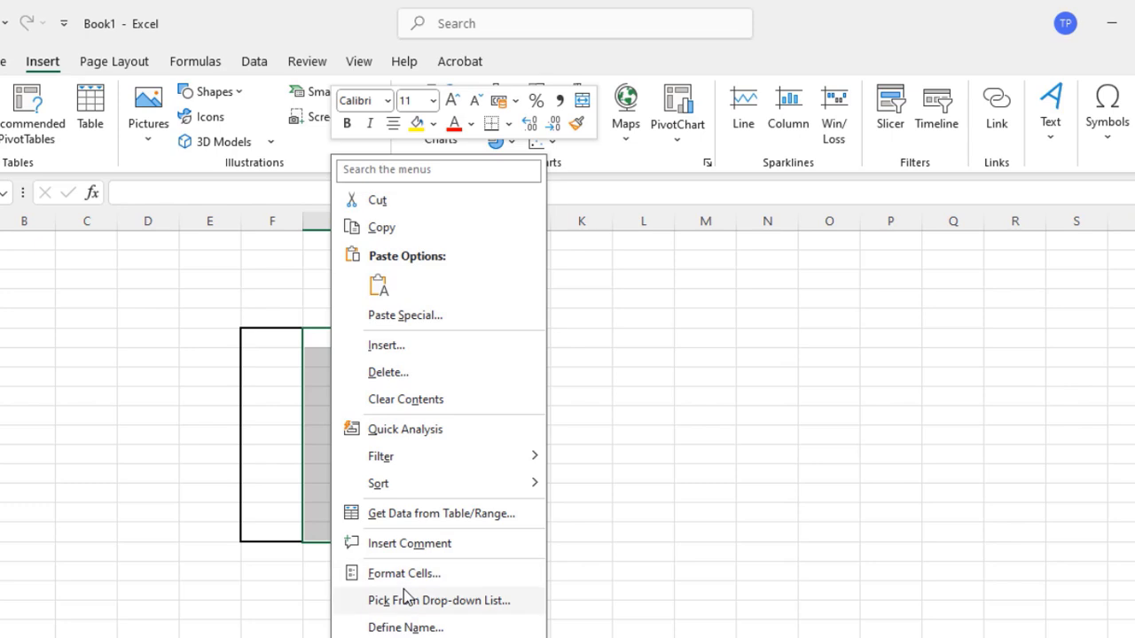
{"action": "key", "text": "Escape"}
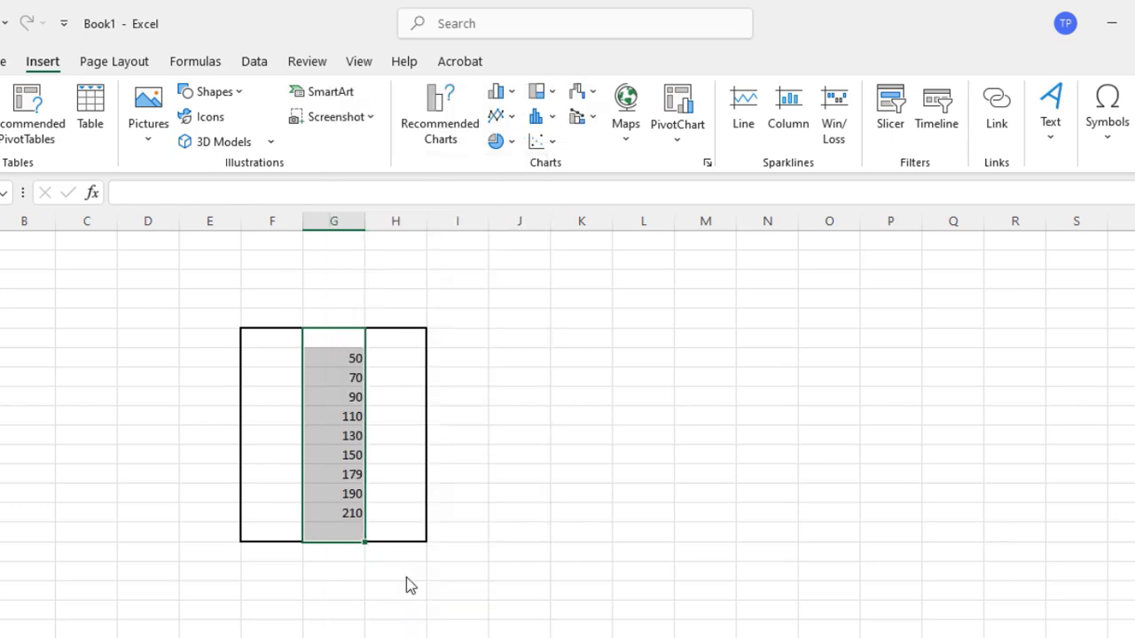
{"action": "key", "text": "ctrl+1"}
- Apply Currency format with the ₵ symbol to column G, giving ₵50.00 through ₵210.00
{"action": "left_click_drag", "start_coordinate": [329, 243], "coordinate": [369, 134]}
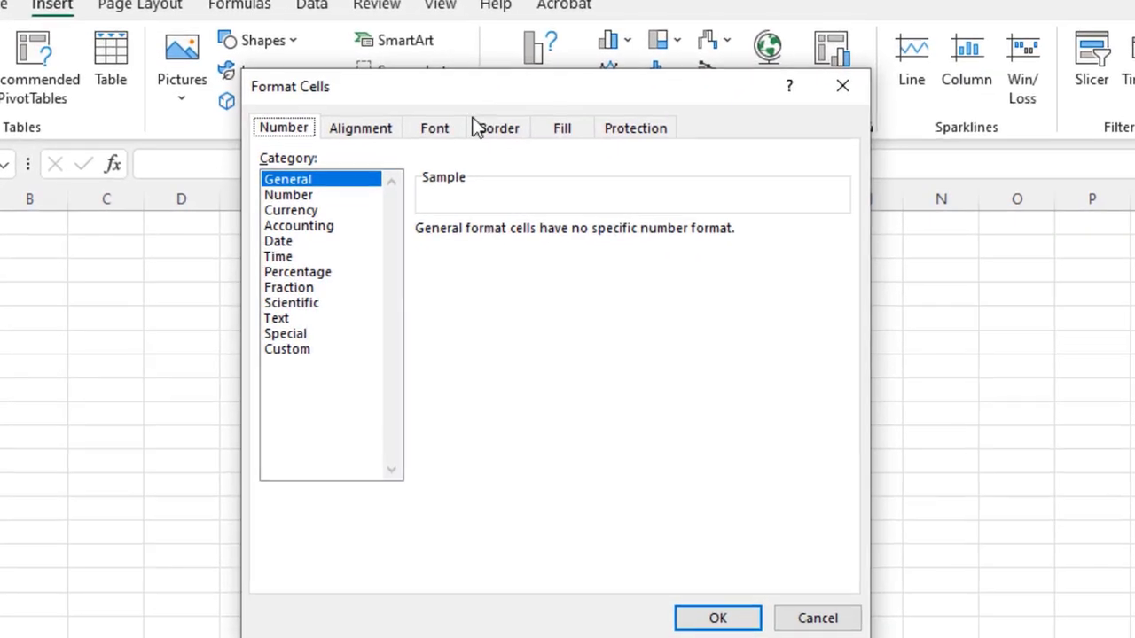
{"action": "left_click", "coordinate": [291, 213]}
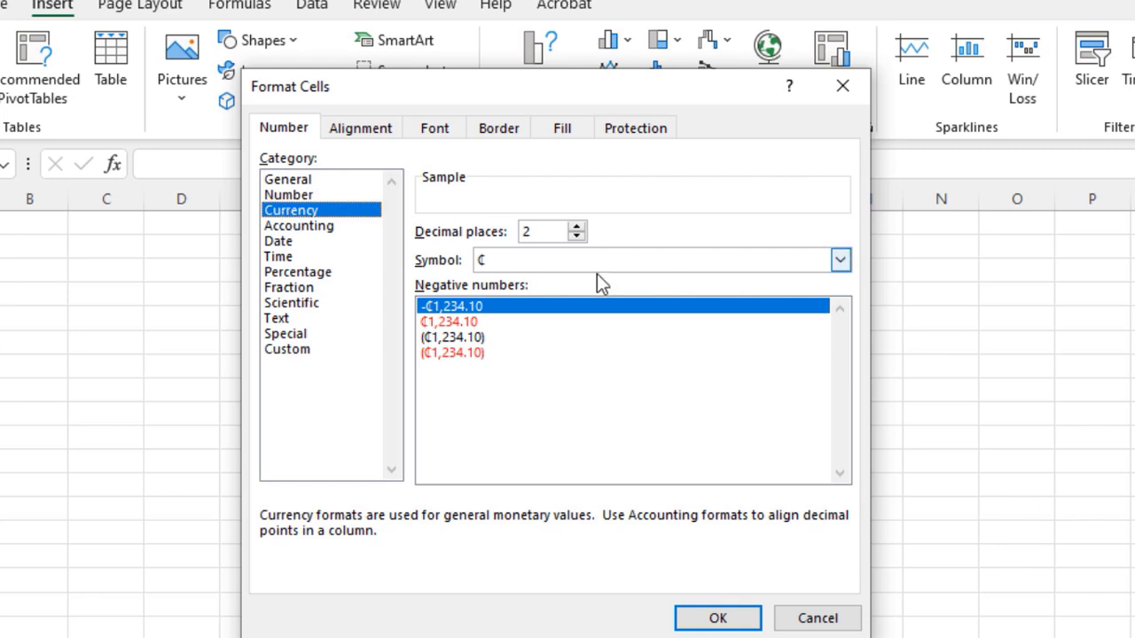
{"action": "left_click", "coordinate": [495, 261]}
{"action": "left_click", "coordinate": [494, 261]}
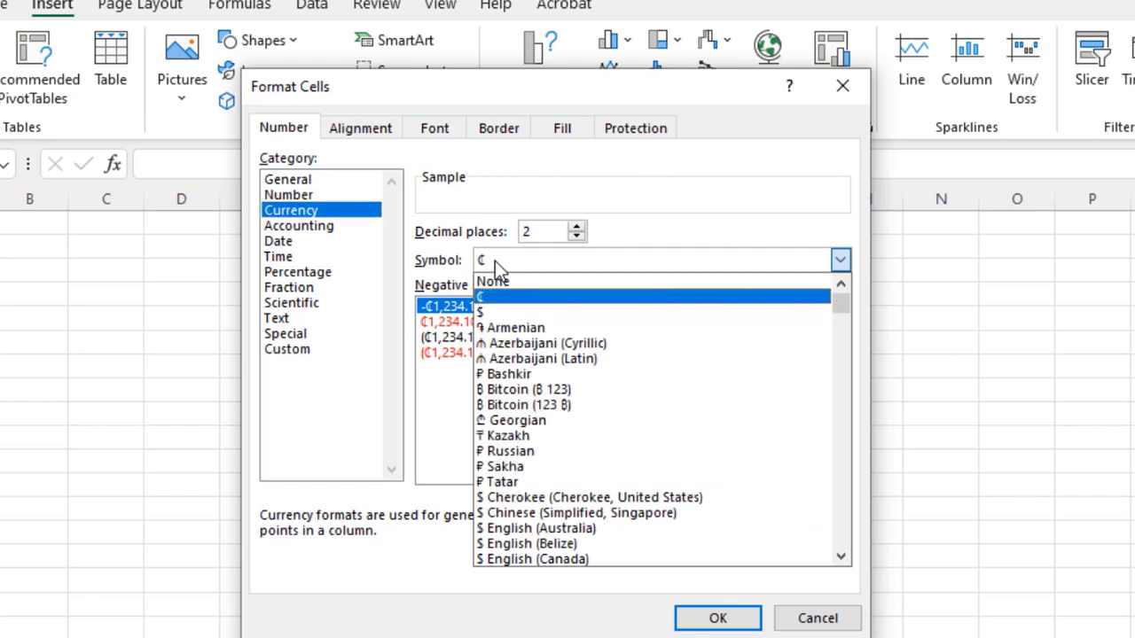
{"action": "left_click", "coordinate": [495, 312]}
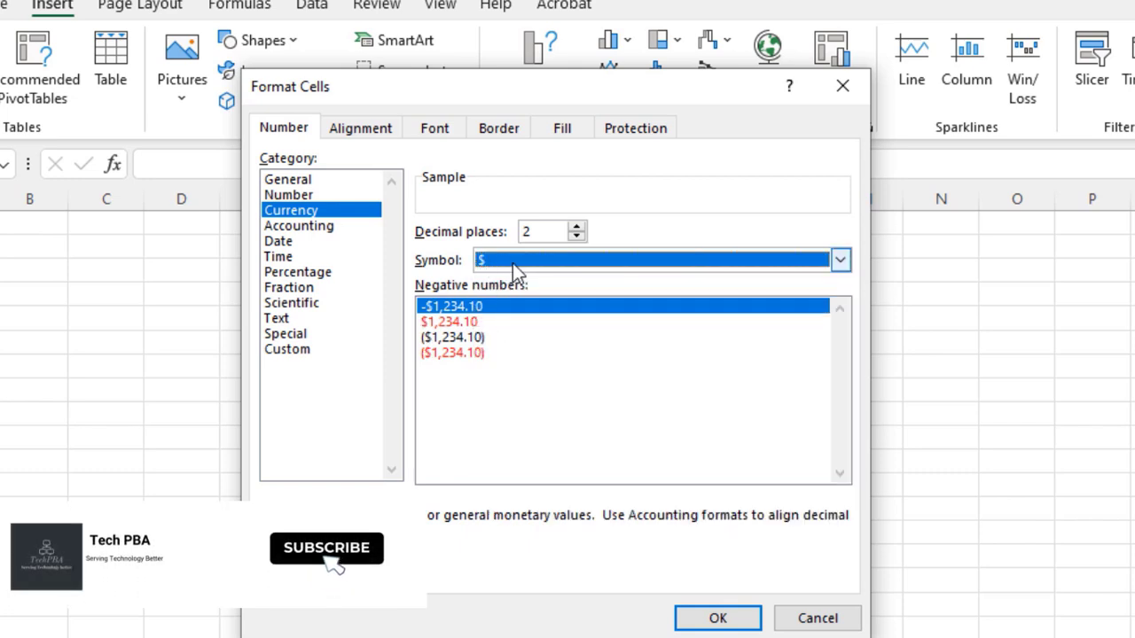
{"action": "left_click", "coordinate": [840, 260]}
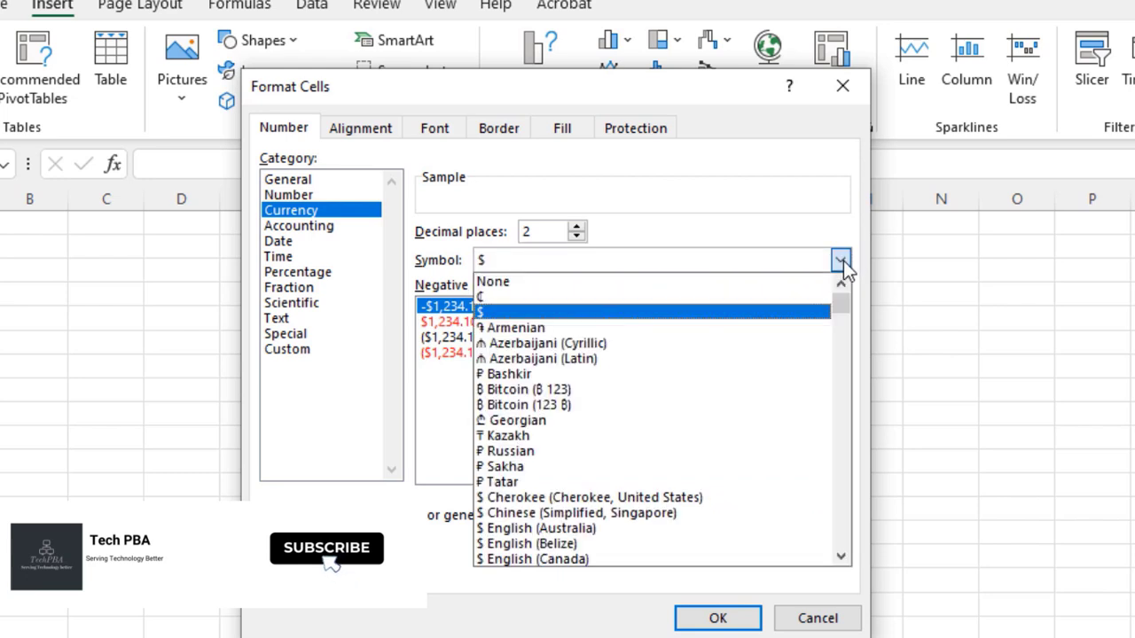
{"action": "left_click", "coordinate": [493, 297]}
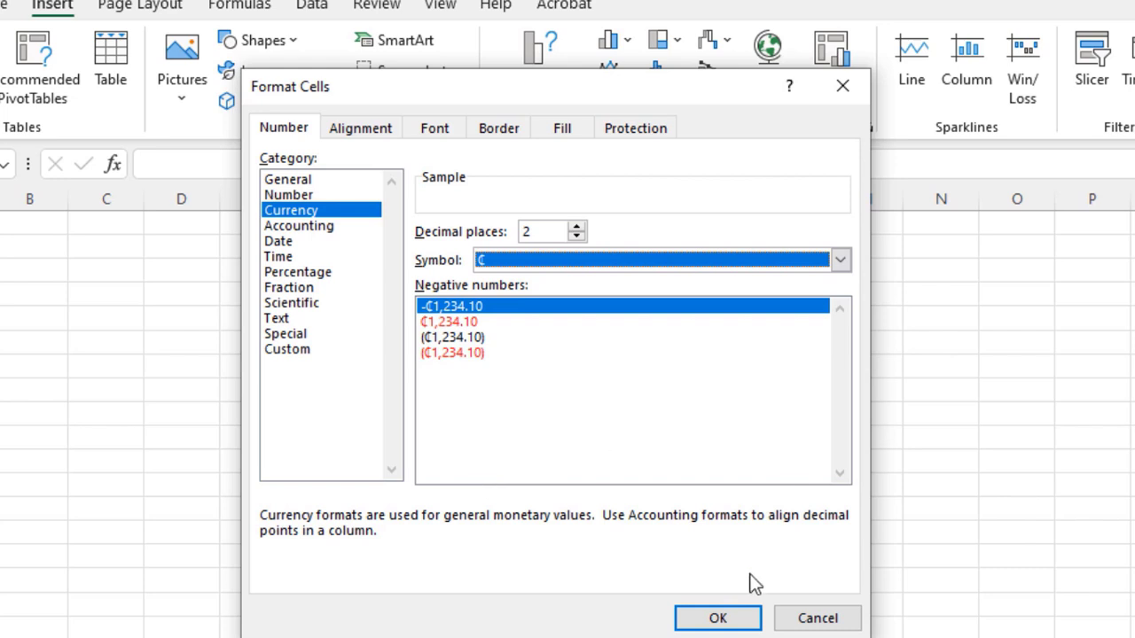
{"action": "left_click", "coordinate": [730, 619]}
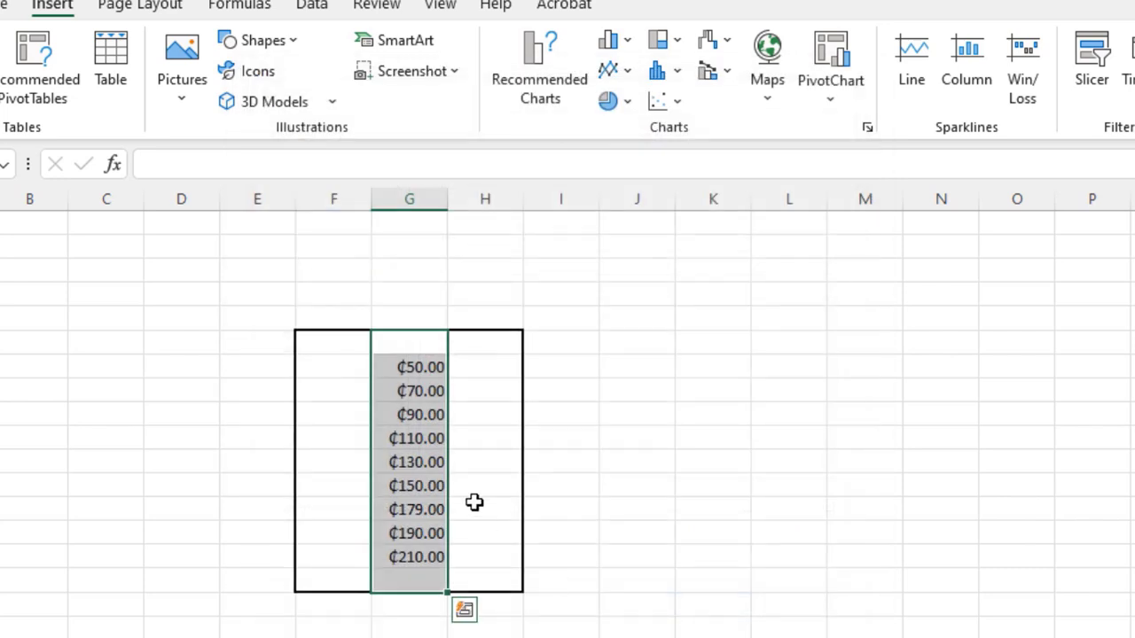
{"action": "left_click", "coordinate": [411, 364]}
{"action": "left_click_drag", "start_coordinate": [404, 343], "coordinate": [413, 577]}
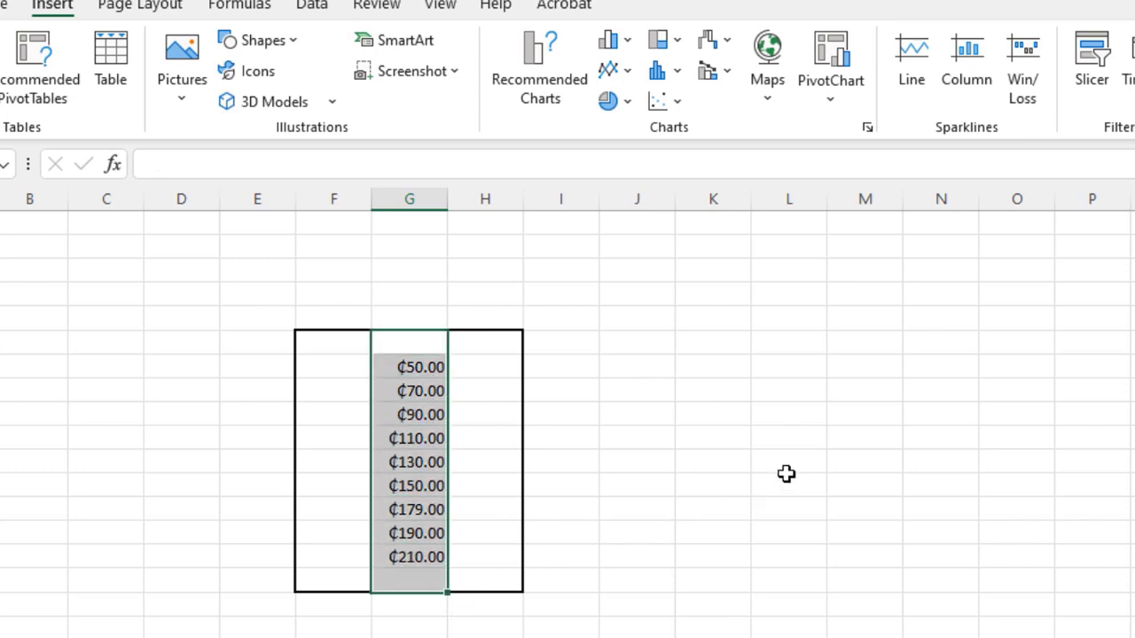